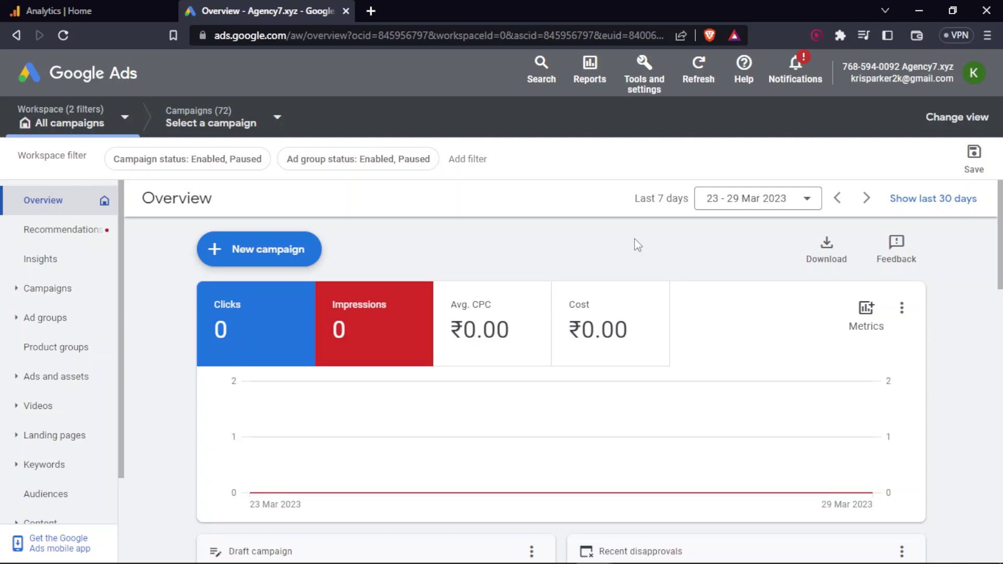
Switch to the browser tab showing the Agency 7 Google Analytics home page.
{"action": "key", "text": "ctrl+shift+Tab"}
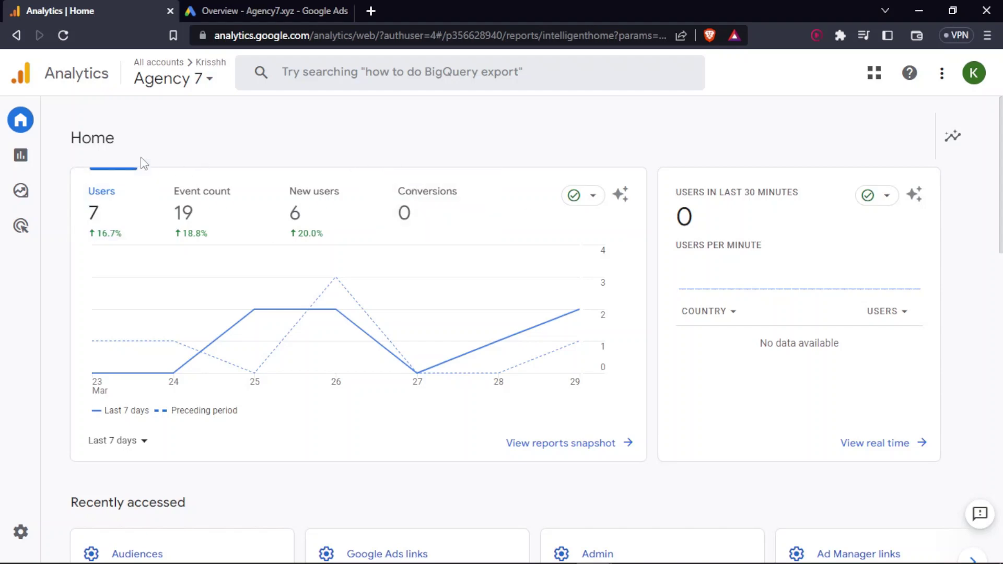
Open the Agency 7 property's Admin settings and its Audiences list.
{"action": "mouse_move", "coordinate": [29, 512]}
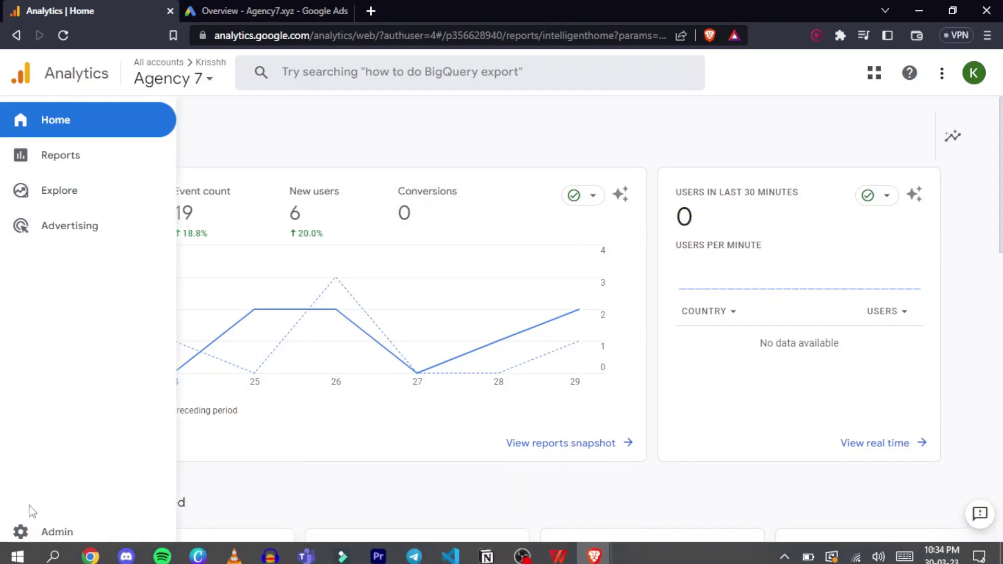
{"action": "left_click", "coordinate": [34, 530]}
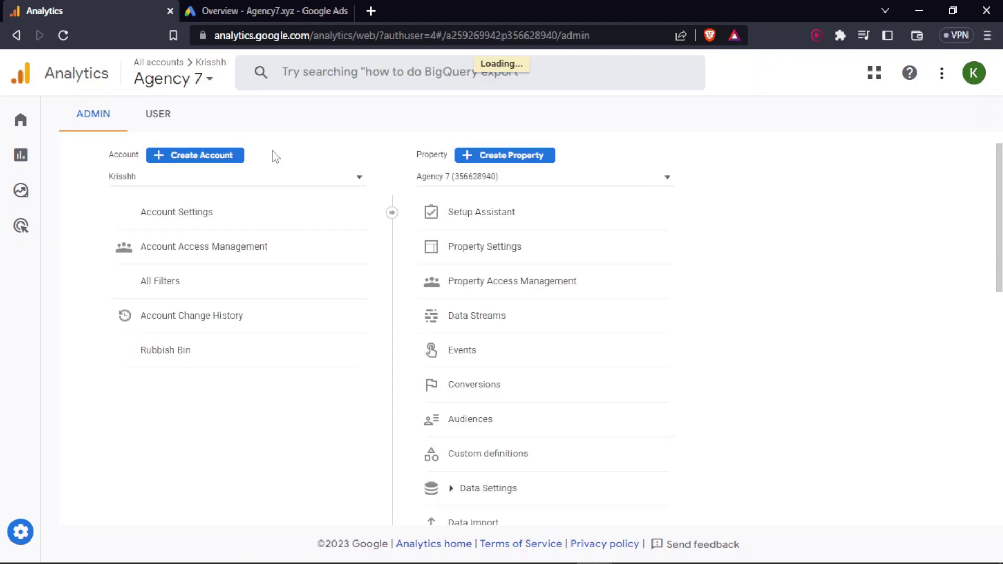
{"action": "scroll", "coordinate": [636, 257], "scroll_direction": "down", "scroll_amount": 6}
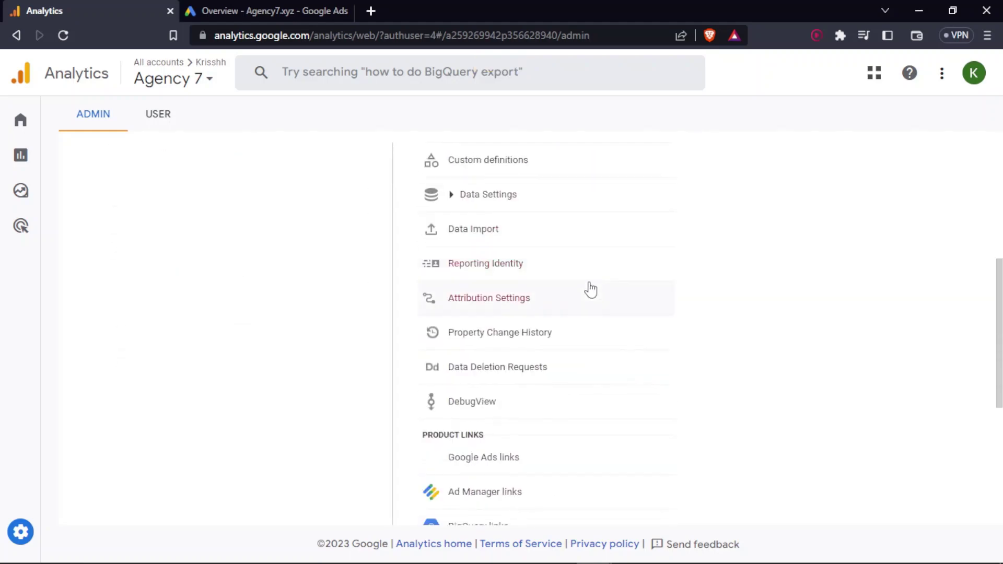
{"action": "scroll", "coordinate": [571, 299], "scroll_direction": "up", "scroll_amount": 5}
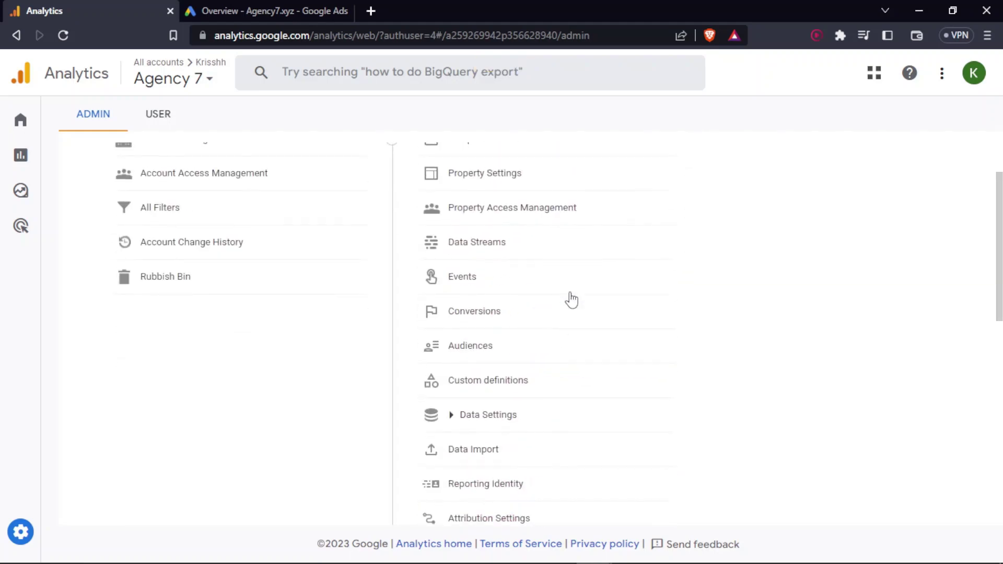
{"action": "left_click", "coordinate": [487, 345]}
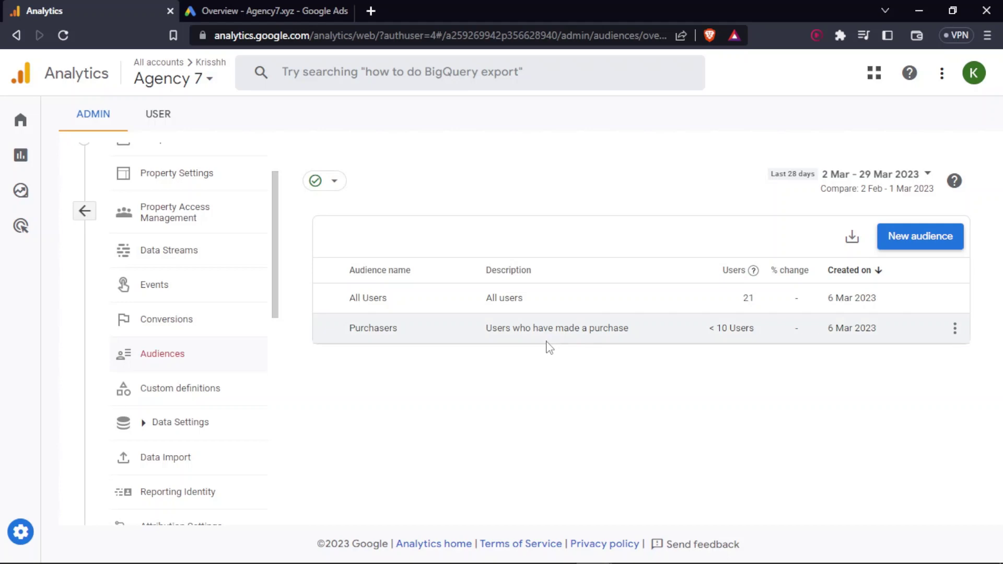
Start a custom audience that includes users with the page_view event (17 users).
{"action": "left_click", "coordinate": [925, 237]}
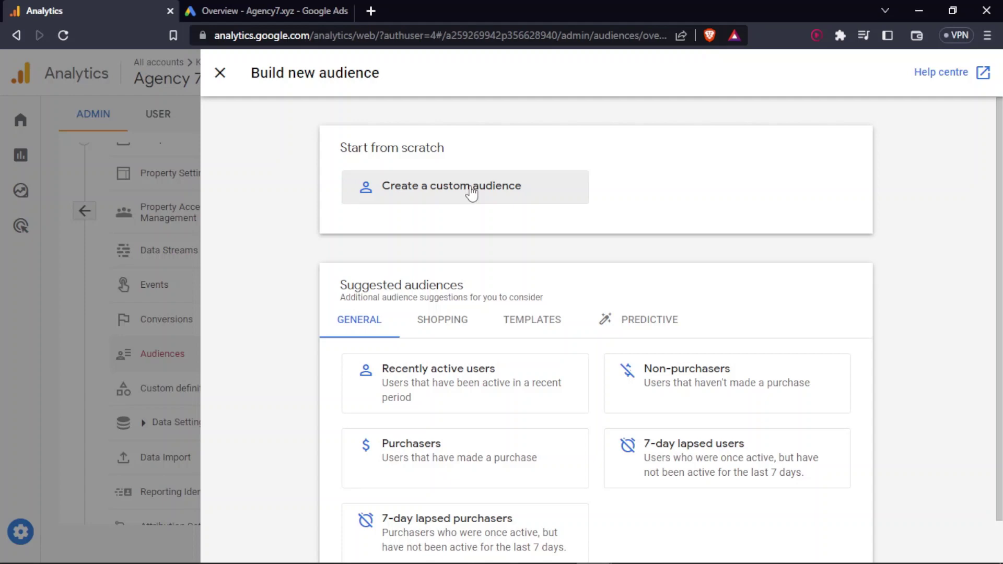
{"action": "left_click", "coordinate": [471, 192]}
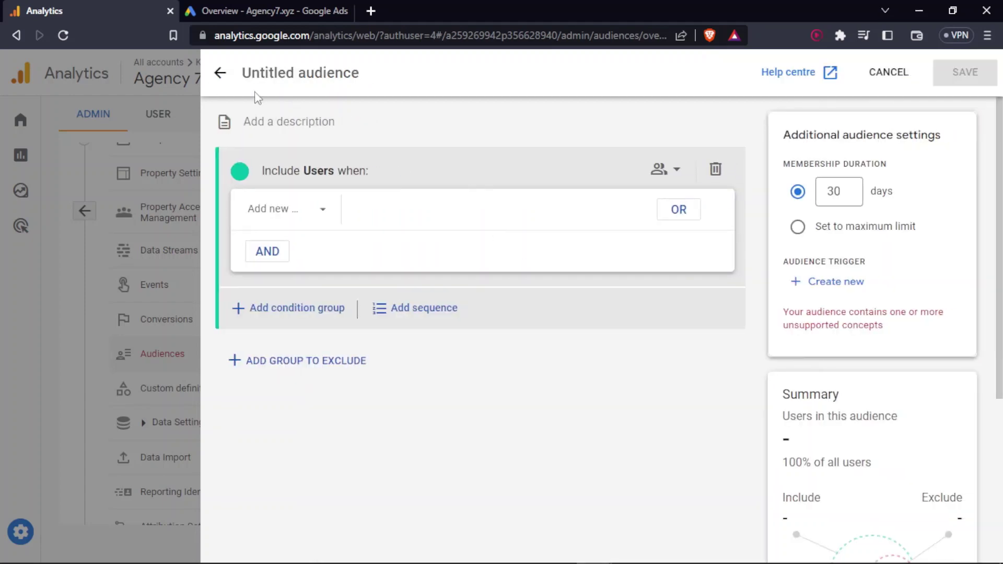
{"action": "left_click", "coordinate": [318, 211]}
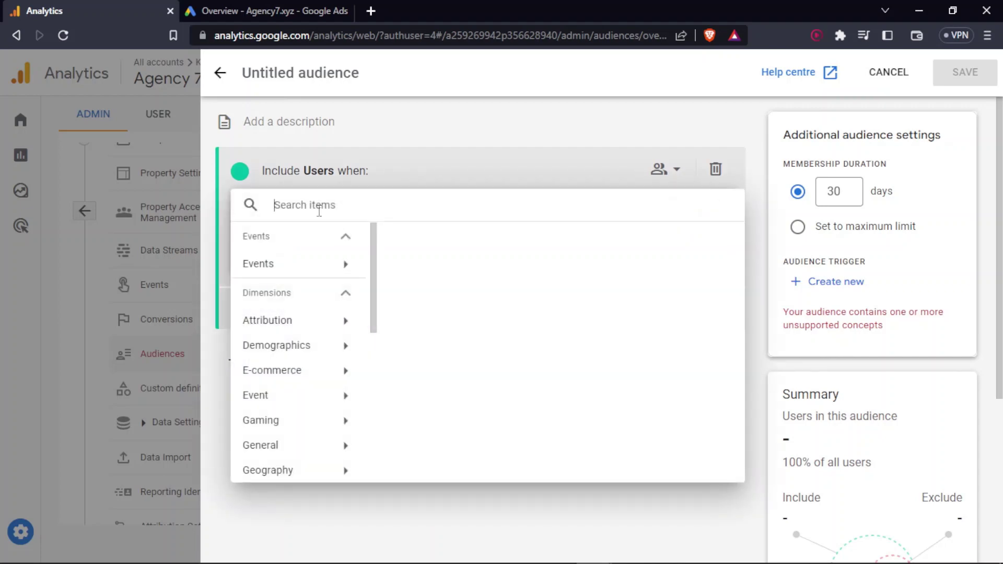
{"action": "left_click", "coordinate": [414, 152]}
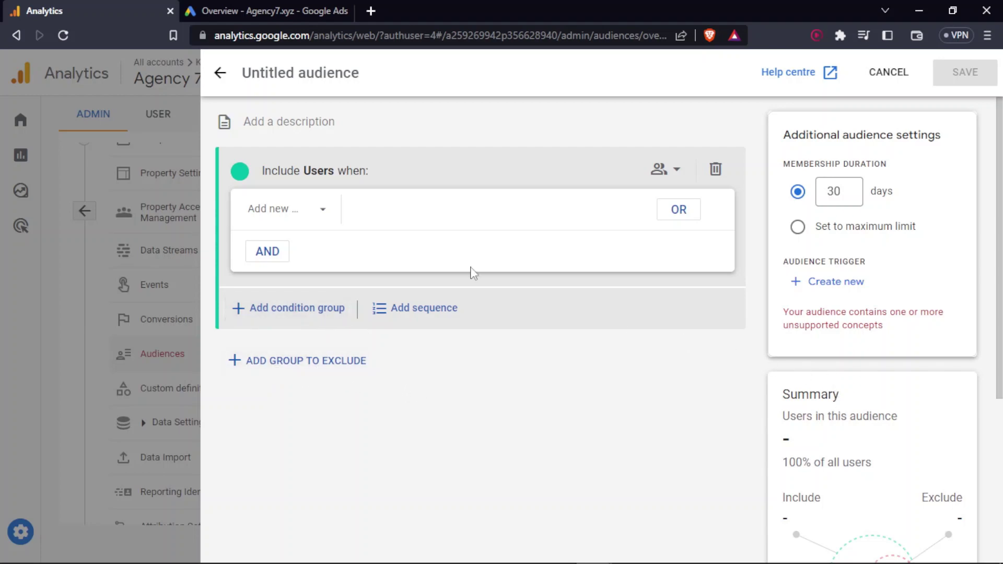
{"action": "left_click", "coordinate": [323, 209]}
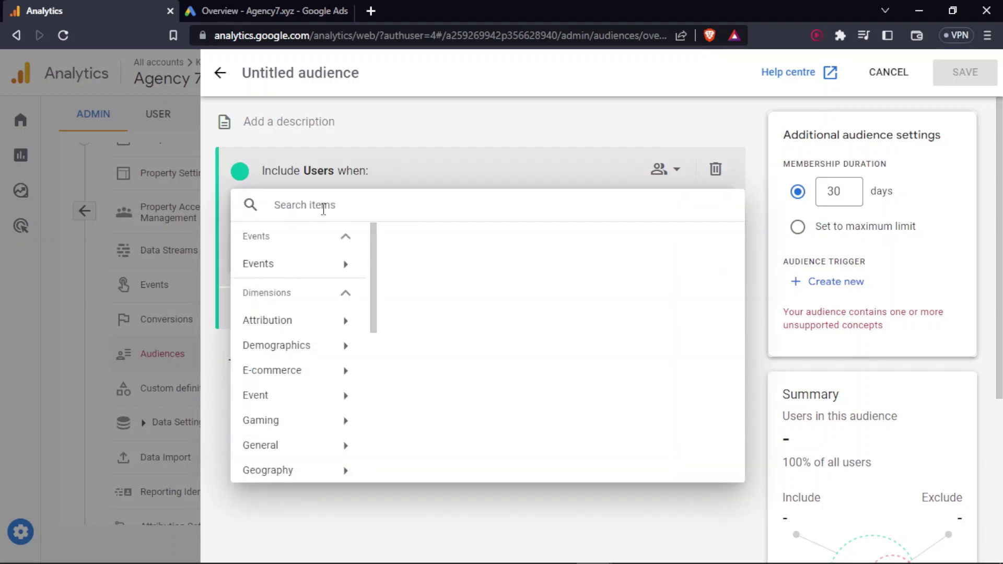
{"action": "type", "text": "view"}
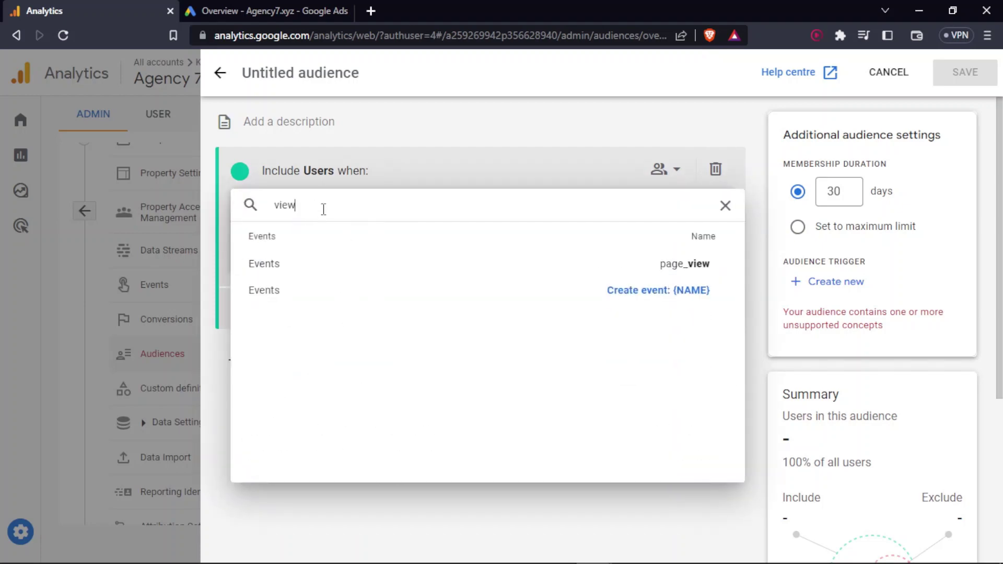
{"action": "left_click", "coordinate": [485, 267]}
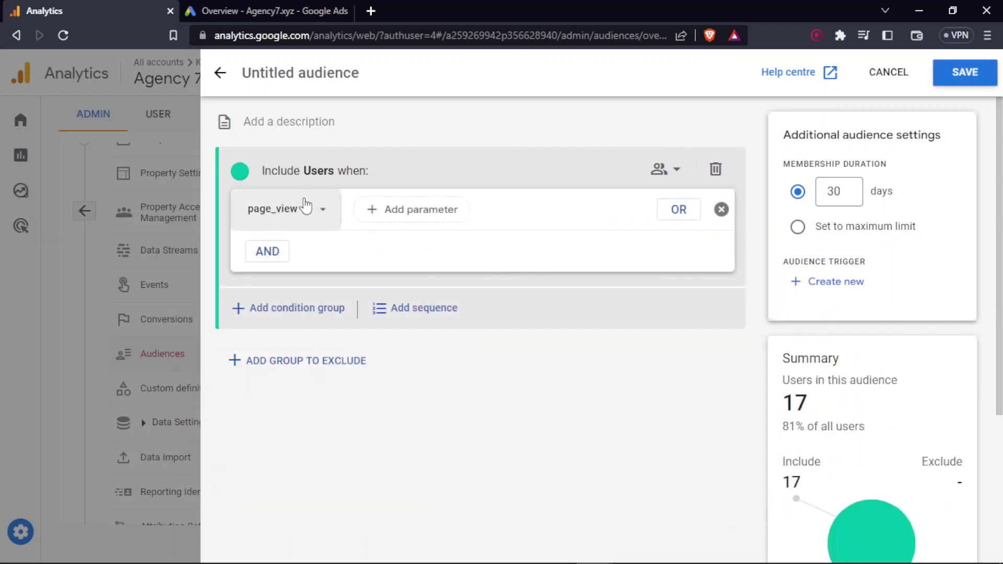
Filter page_view to page_location containing '/product/', narrowing the estimate to 2 users.
{"action": "left_click", "coordinate": [411, 218]}
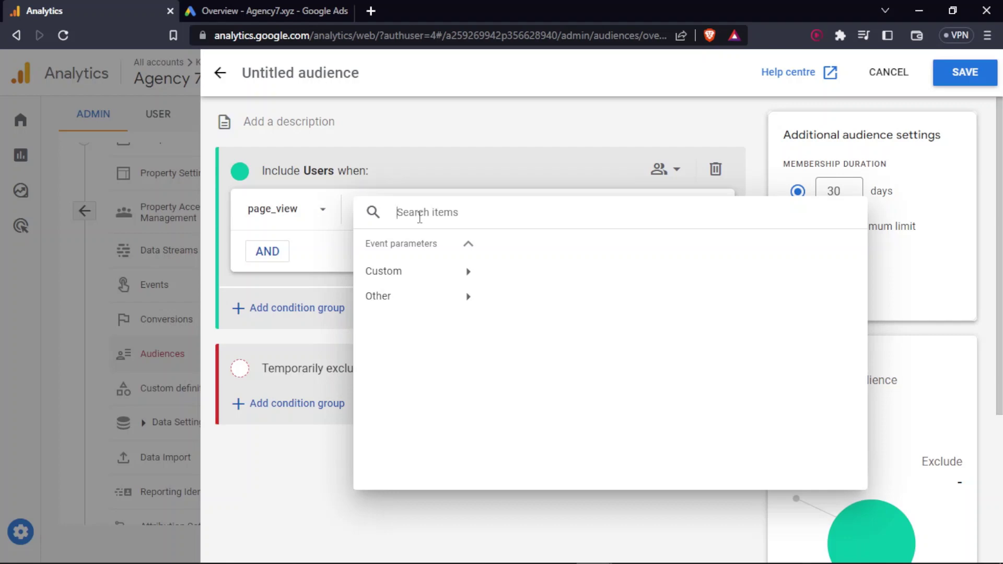
{"action": "type", "text": "page"}
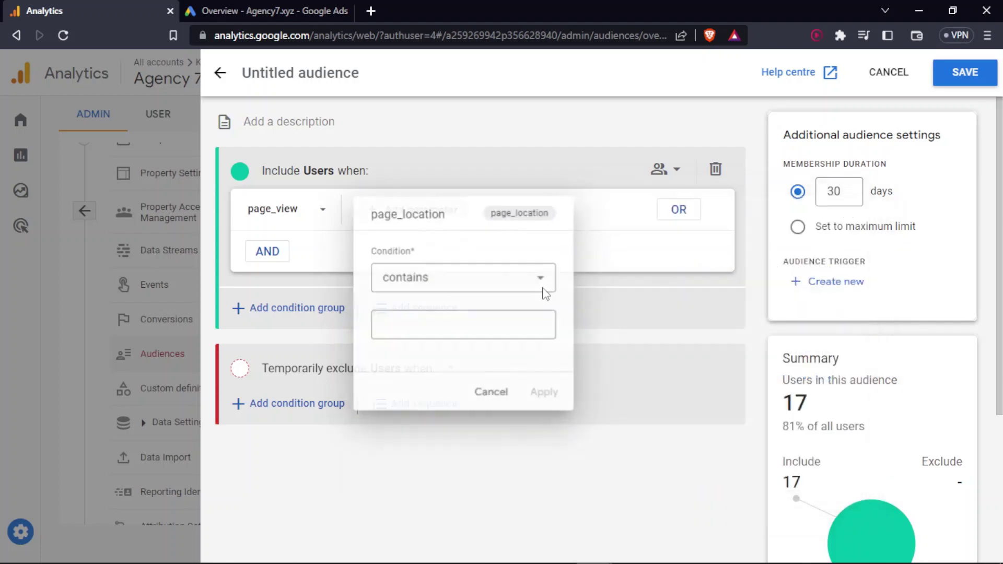
{"action": "left_click", "coordinate": [435, 317]}
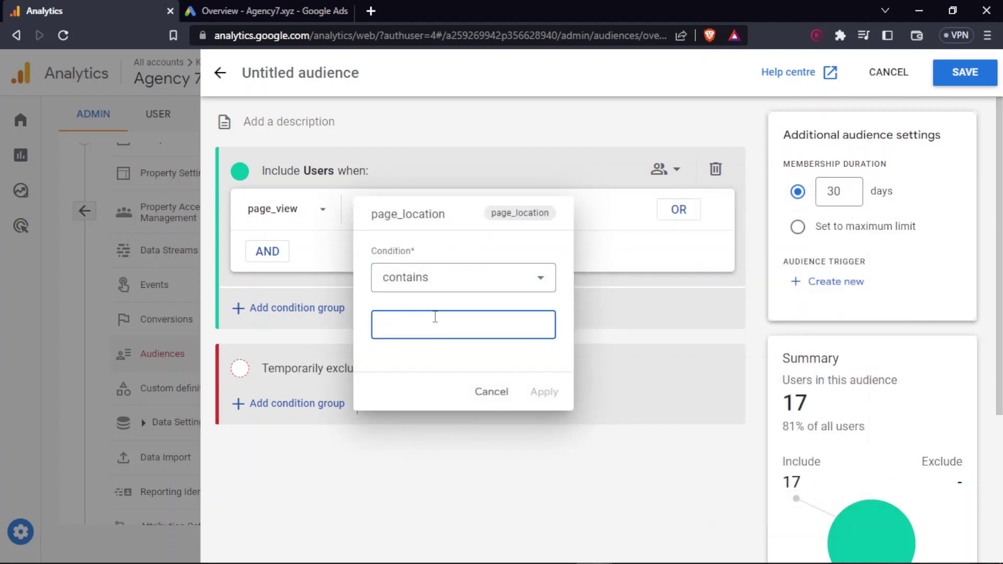
{"action": "type", "text": "/product/"}
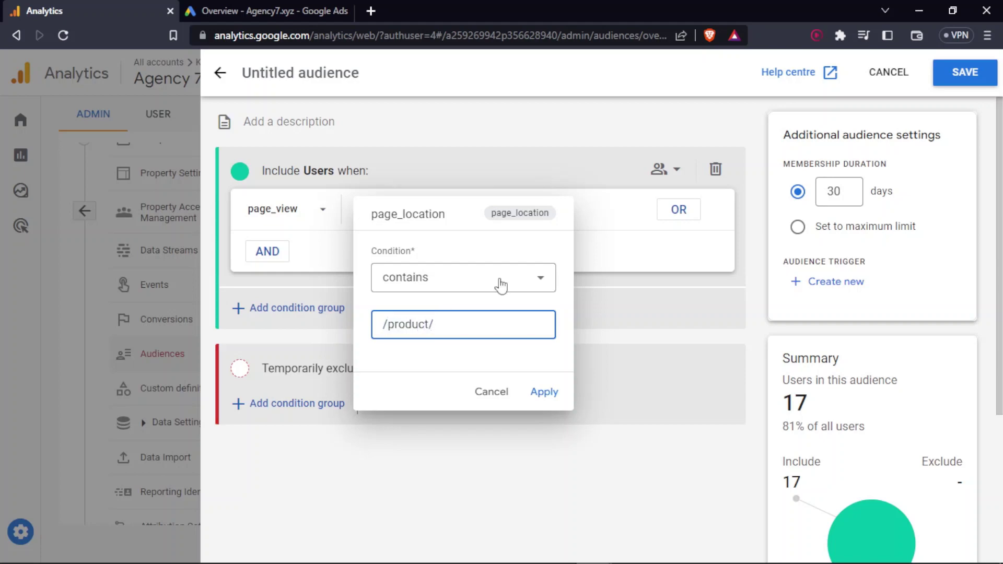
{"action": "left_click", "coordinate": [538, 393]}
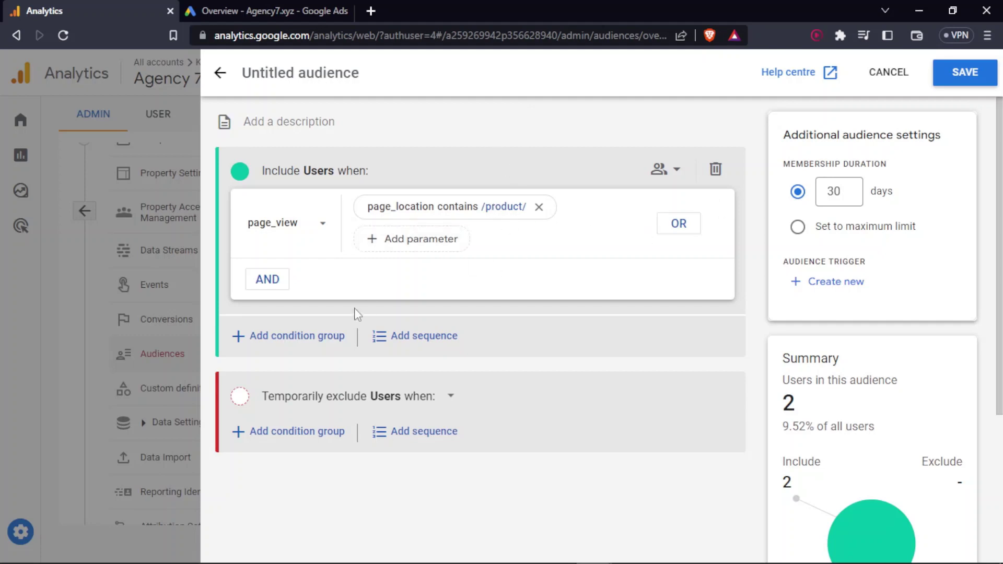
{"action": "scroll", "coordinate": [352, 314], "scroll_direction": "down", "scroll_amount": 3}
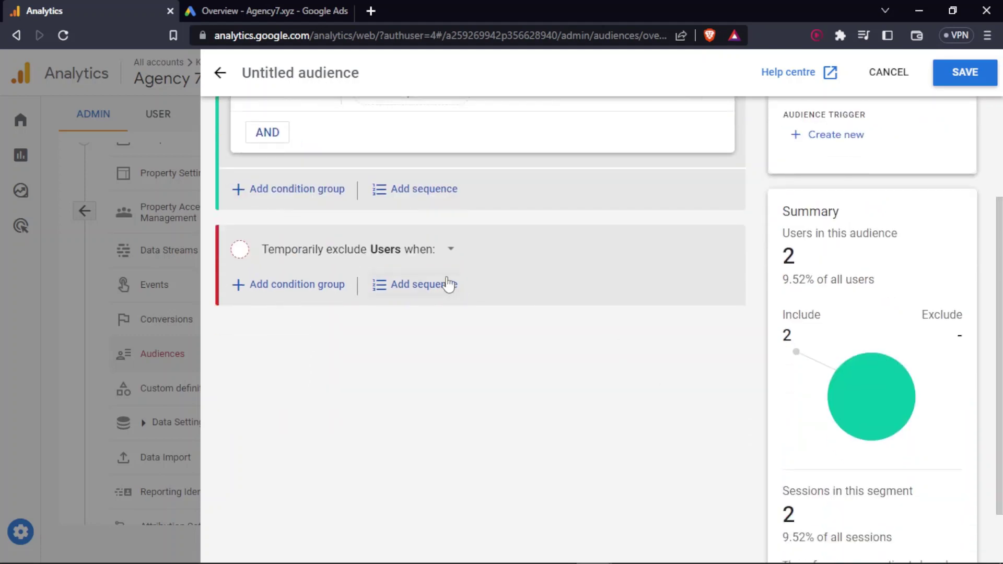
Set the exclusion group to Permanently exclude and search 'purch' for its condition event.
{"action": "left_click", "coordinate": [439, 258]}
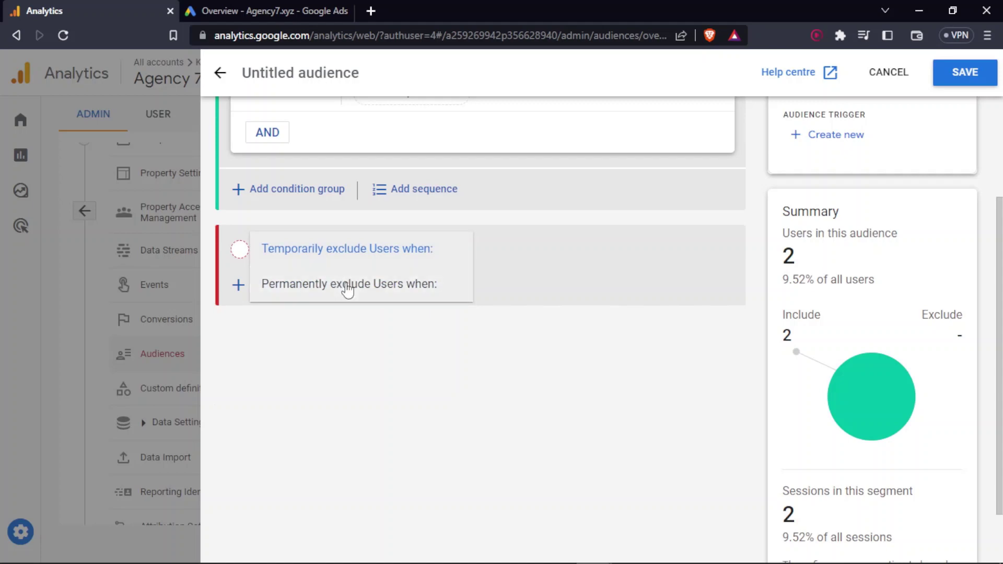
{"action": "left_click", "coordinate": [347, 290]}
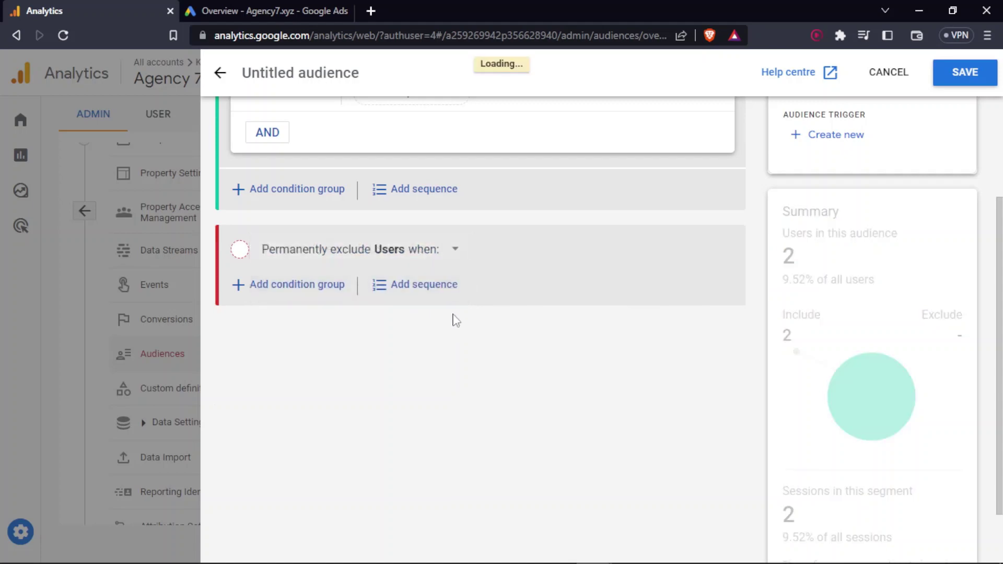
{"action": "left_click", "coordinate": [260, 292]}
{"action": "left_click", "coordinate": [312, 292]}
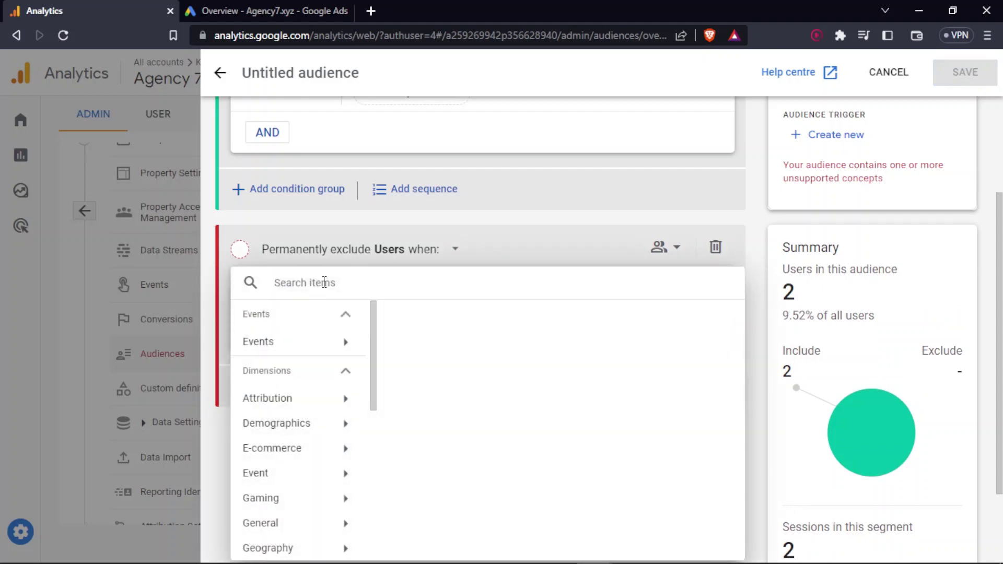
{"action": "type", "text": "purch"}
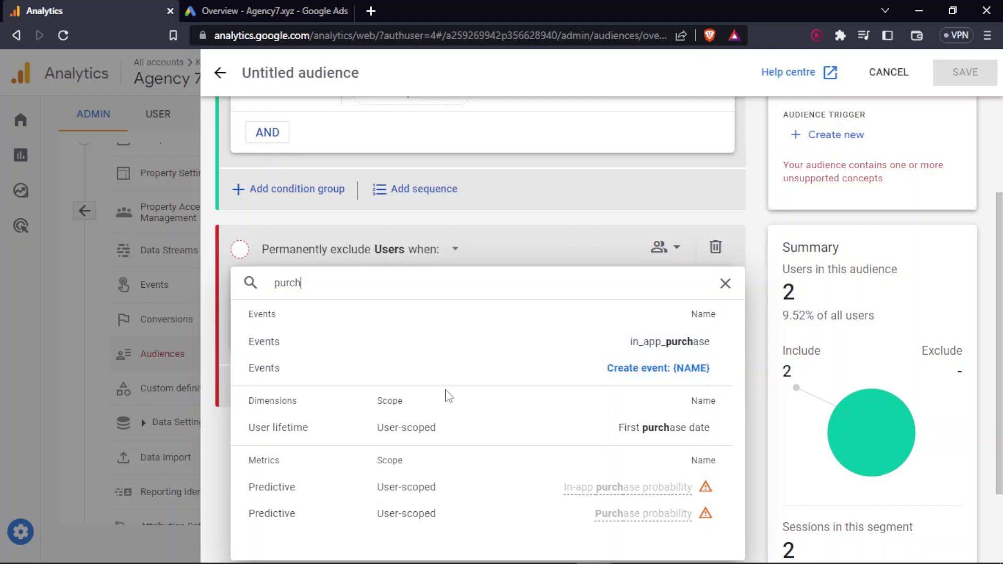
Exclude in_app_purchase users using an Event count > 0 parameter filter.
{"action": "left_click", "coordinate": [498, 352]}
{"action": "left_click", "coordinate": [430, 289]}
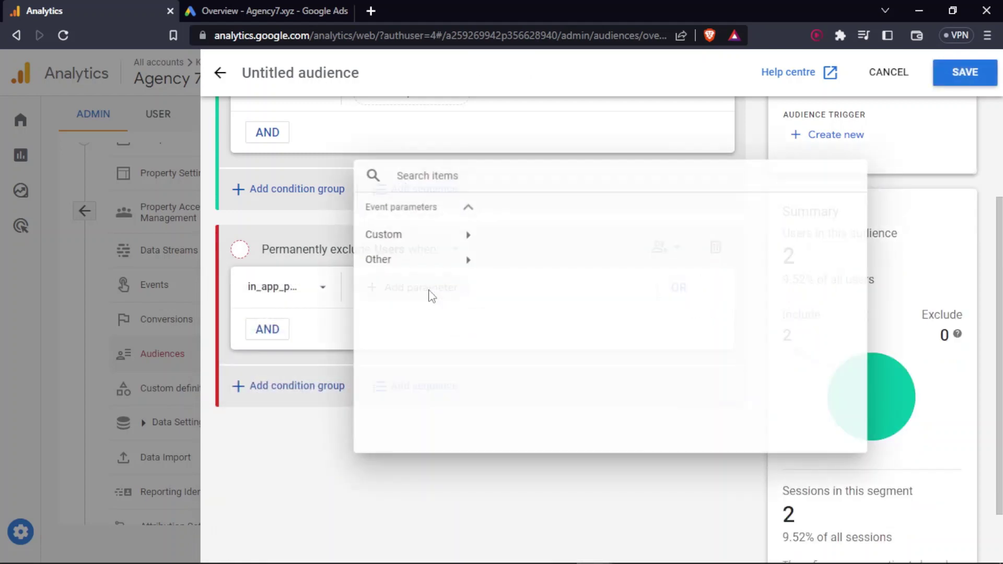
{"action": "left_click", "coordinate": [418, 462]}
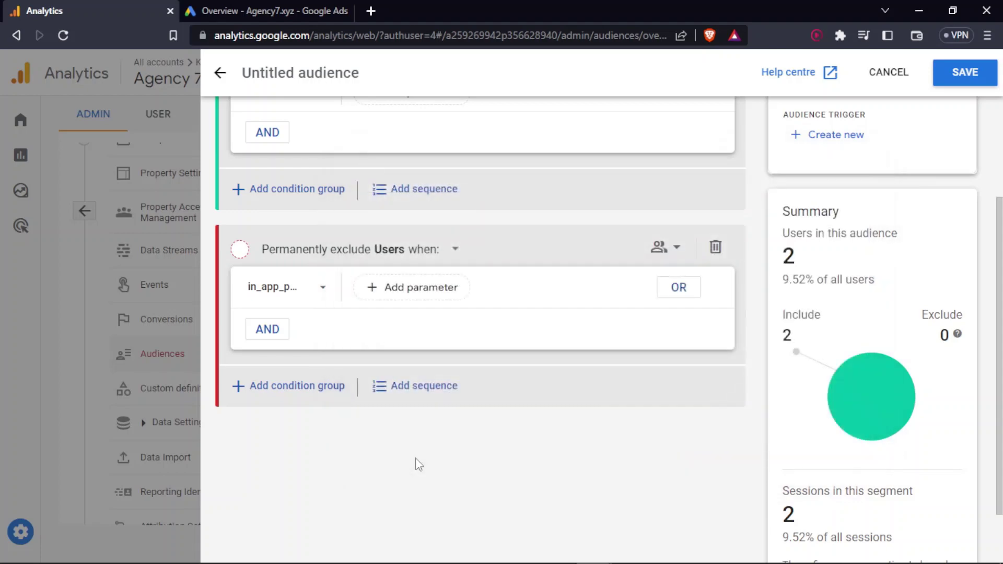
{"action": "left_click", "coordinate": [431, 288]}
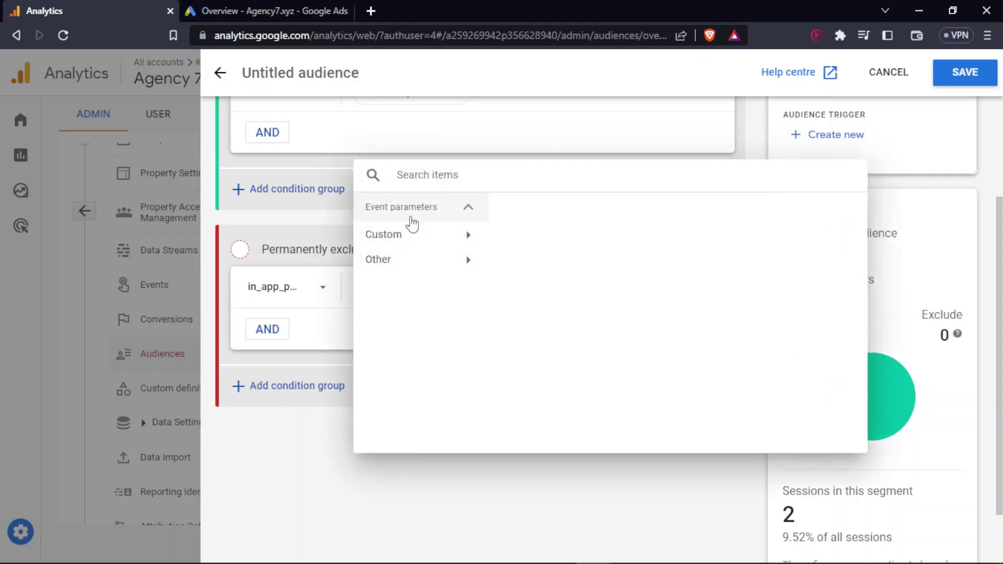
{"action": "type", "text": "event"}
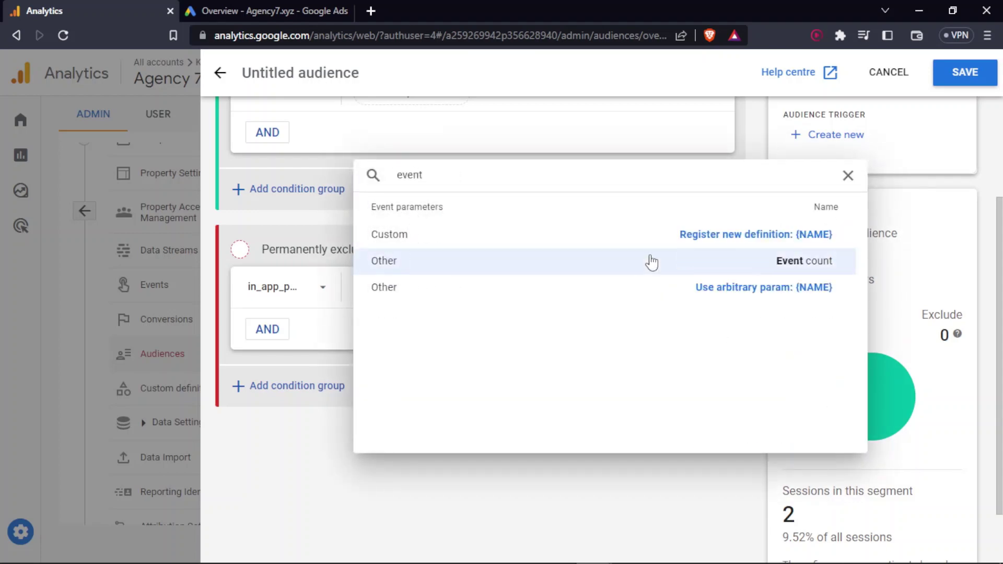
{"action": "left_click", "coordinate": [656, 260]}
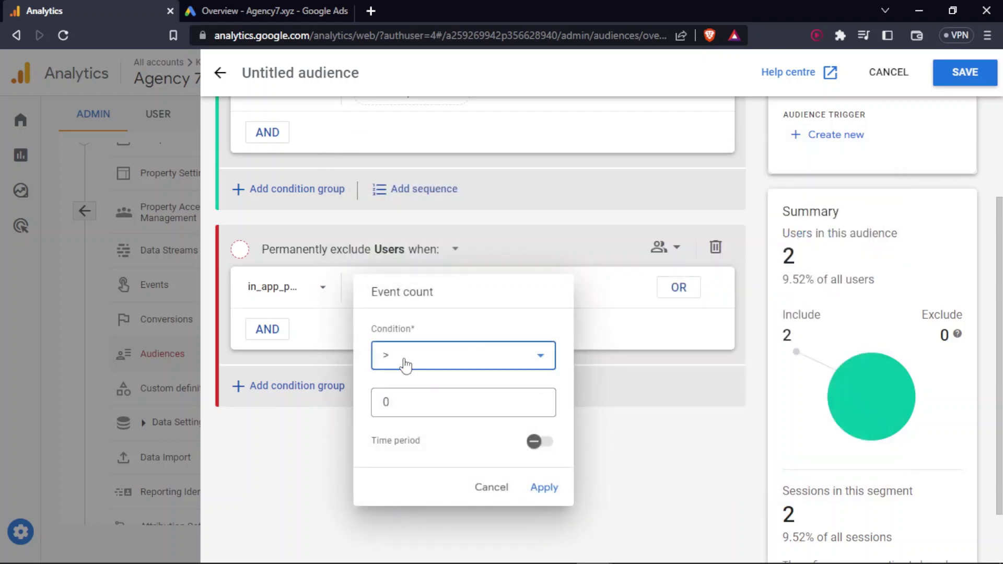
{"action": "left_click", "coordinate": [544, 488]}
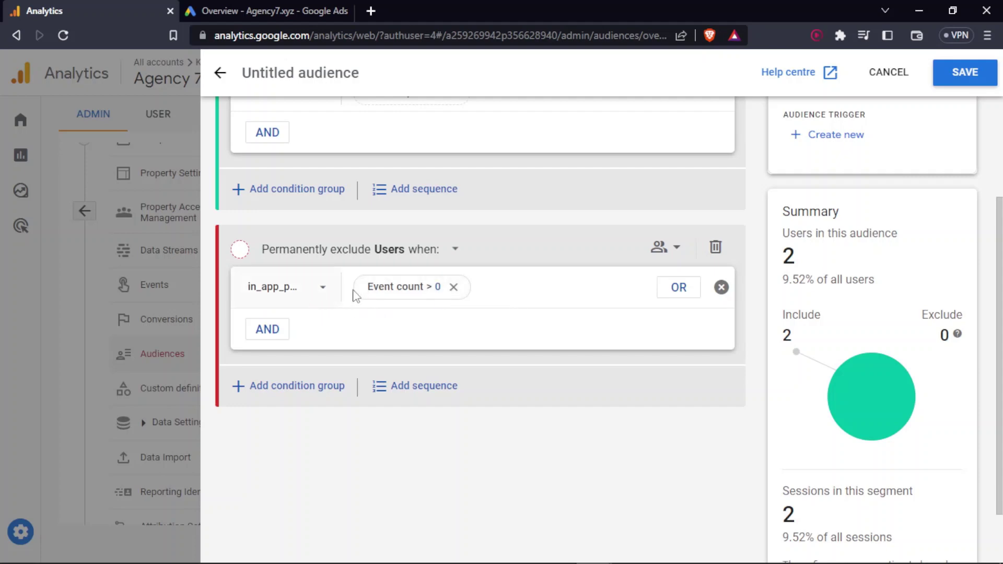
{"action": "scroll", "coordinate": [499, 289], "scroll_direction": "up", "scroll_amount": 3}
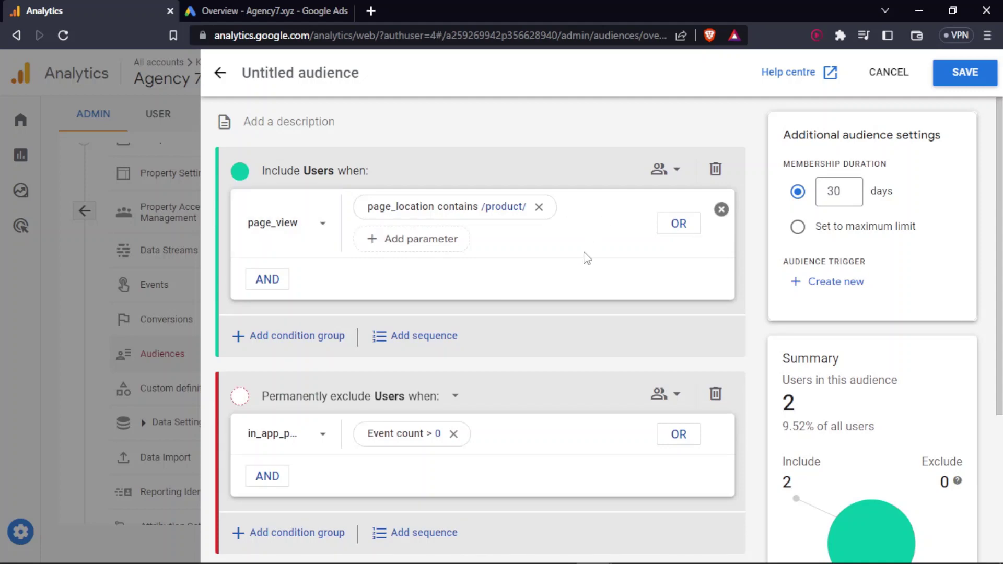
{"action": "scroll", "coordinate": [551, 251], "scroll_direction": "down", "scroll_amount": 3}
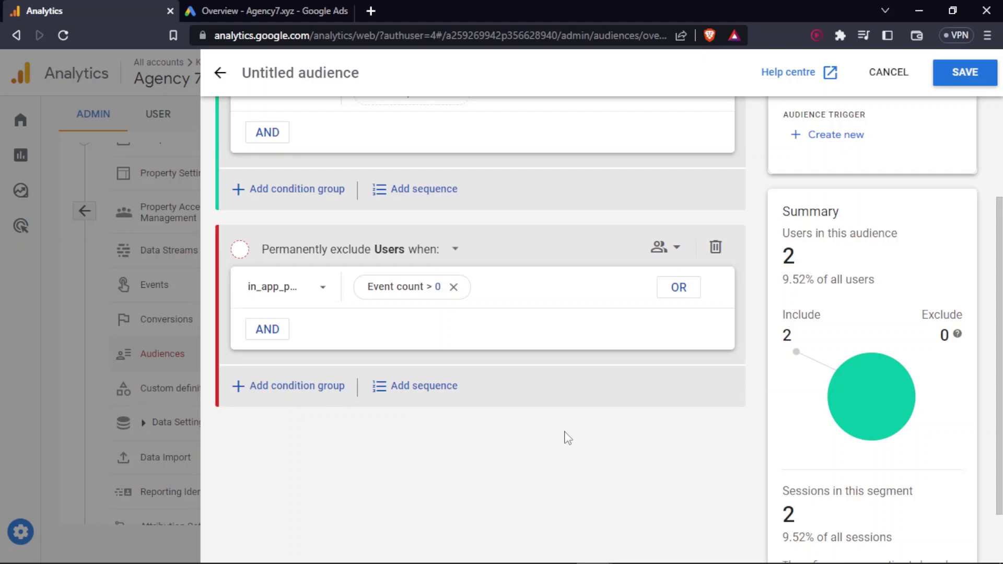
{"action": "scroll", "coordinate": [566, 438], "scroll_direction": "up", "scroll_amount": 3}
Save the Untitled audience, then edit it to add 'Audience list for remarketing campaign' and re-save.
{"action": "left_click", "coordinate": [973, 77]}
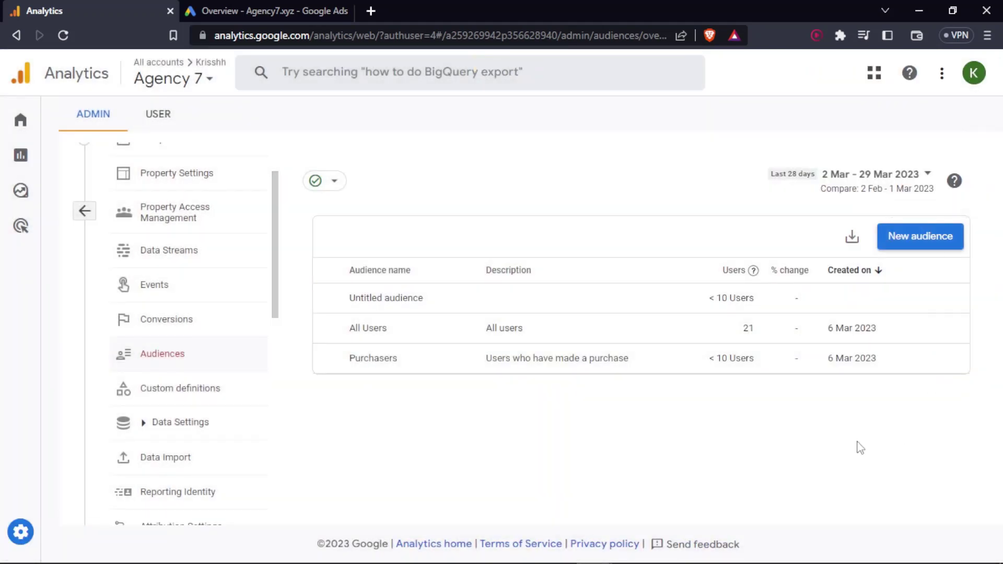
{"action": "left_click", "coordinate": [666, 307]}
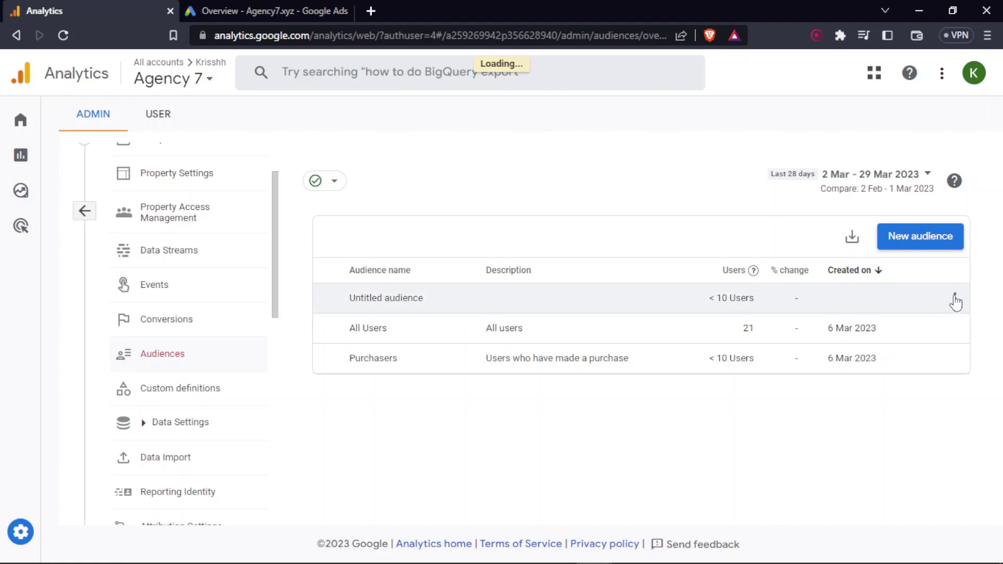
{"action": "left_click", "coordinate": [953, 299]}
{"action": "left_click", "coordinate": [951, 306]}
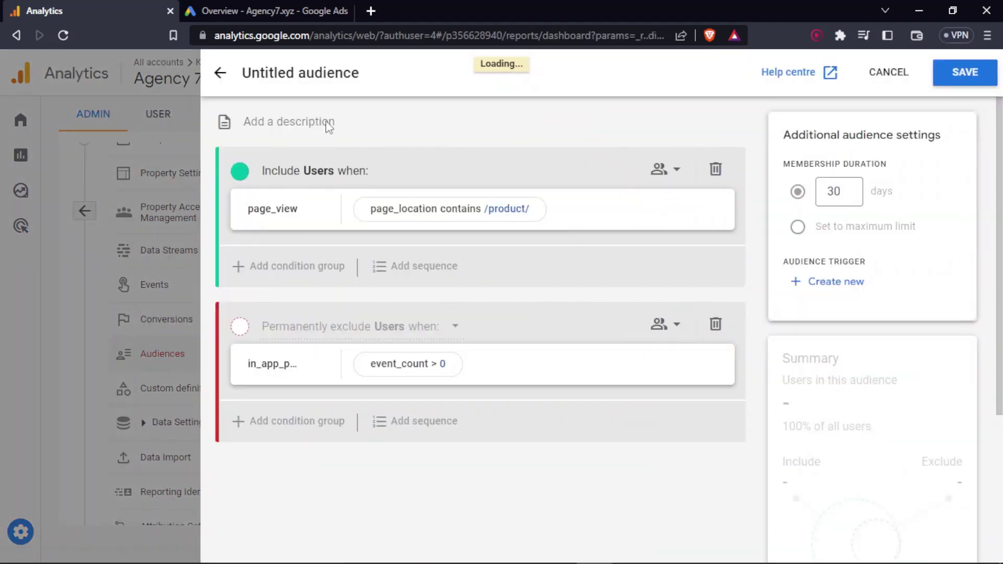
{"action": "left_click", "coordinate": [326, 121]}
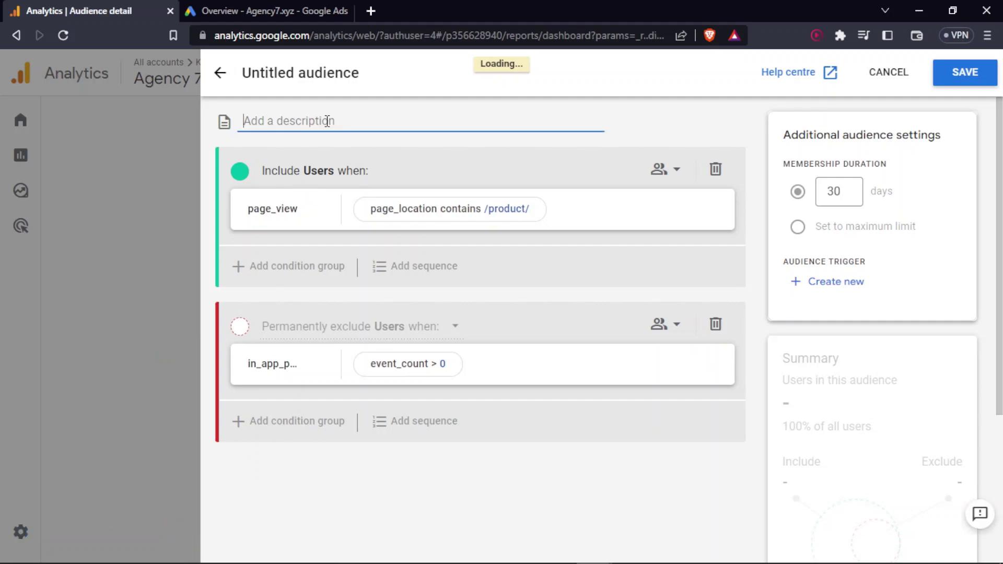
{"action": "type", "text": "Audie"}
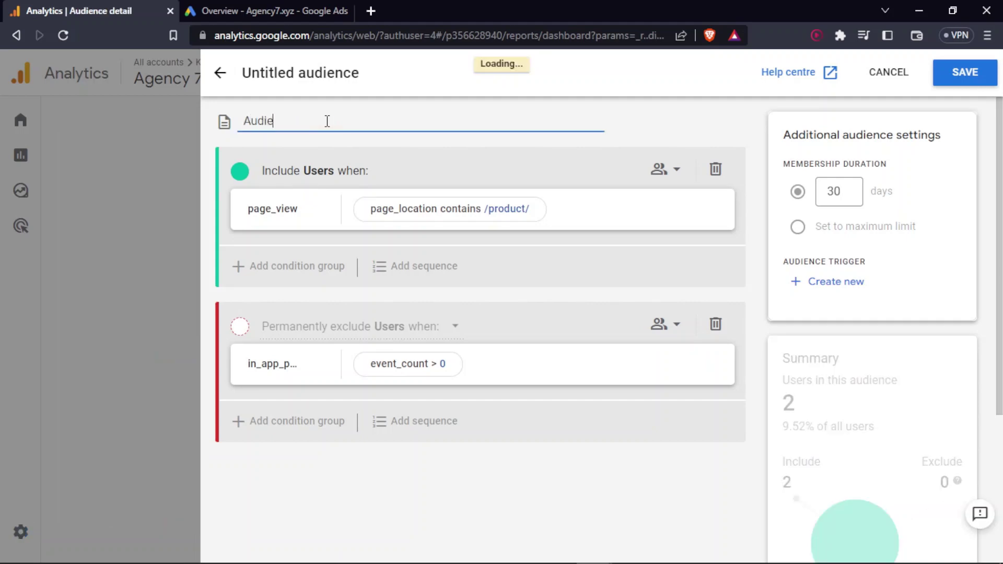
{"action": "type", "text": "nce list for remarketing campaign"}
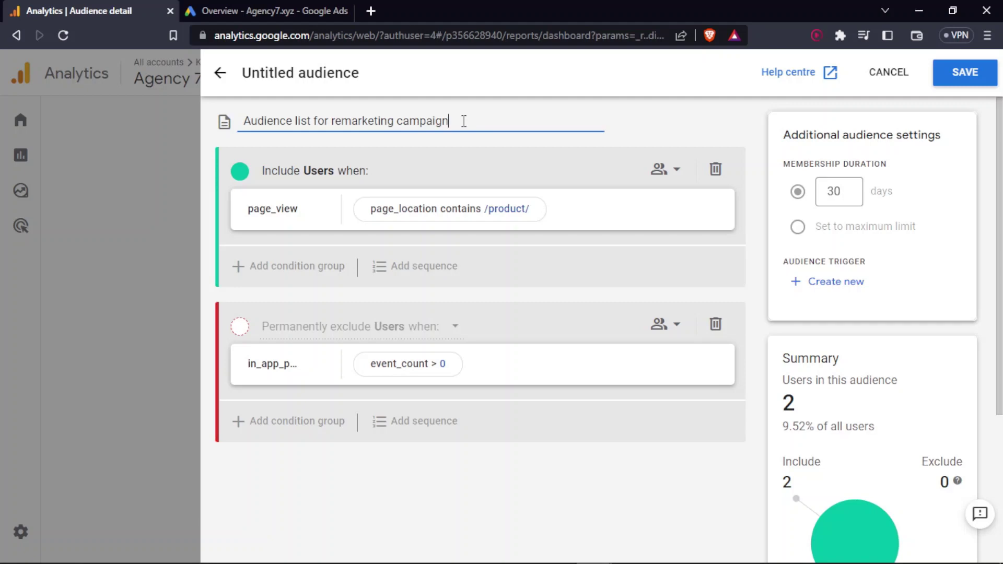
{"action": "left_click", "coordinate": [945, 71]}
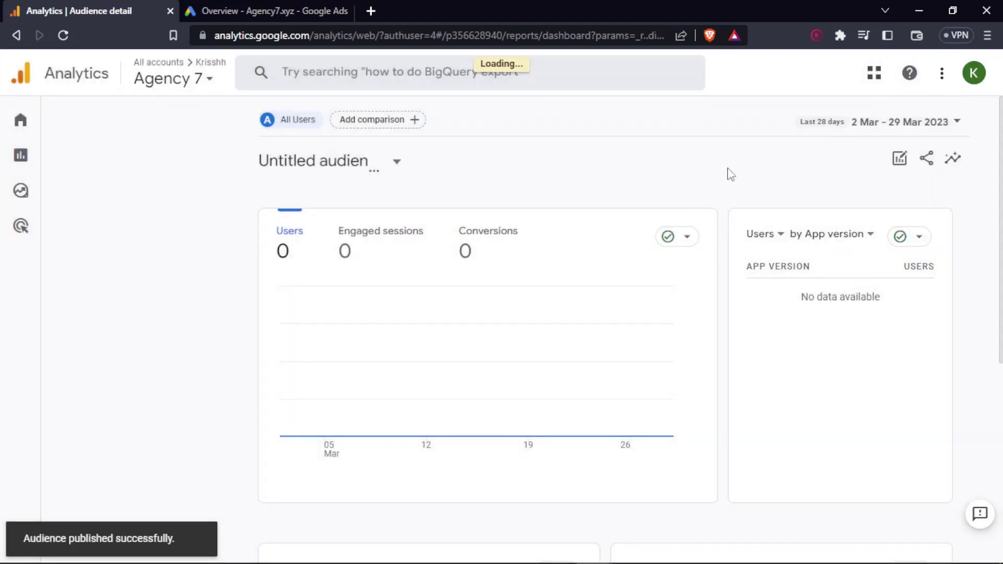
Check the audience in the Admin Audiences list, then return to the Google Ads tab.
{"action": "mouse_move", "coordinate": [35, 282]}
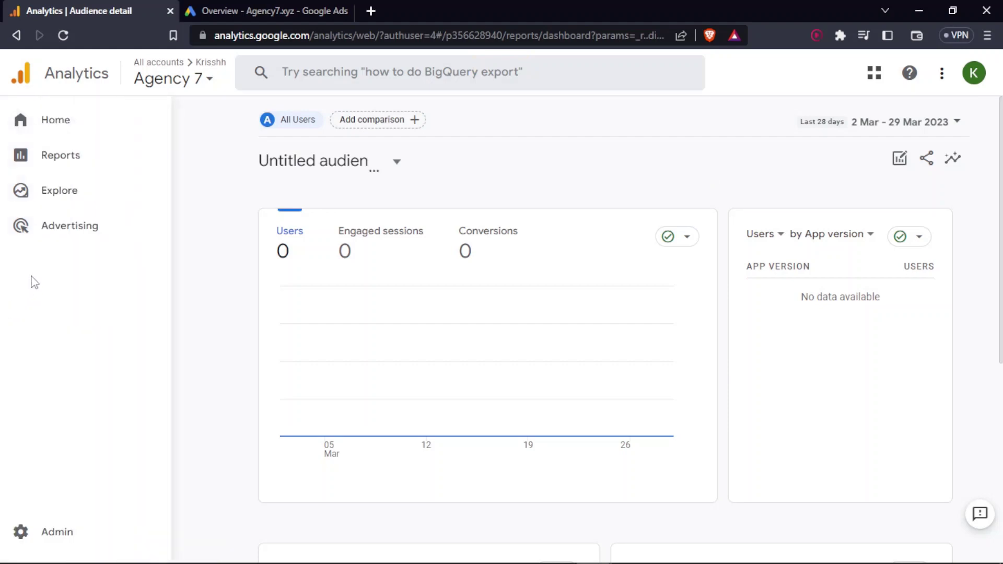
{"action": "left_click", "coordinate": [42, 535]}
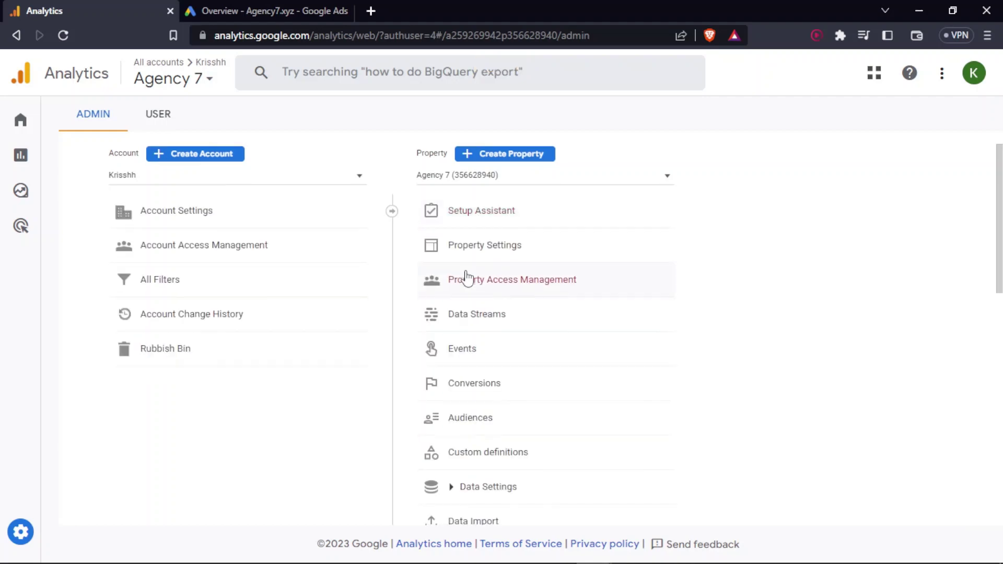
{"action": "scroll", "coordinate": [462, 314], "scroll_direction": "down", "scroll_amount": 2}
{"action": "left_click", "coordinate": [471, 346]}
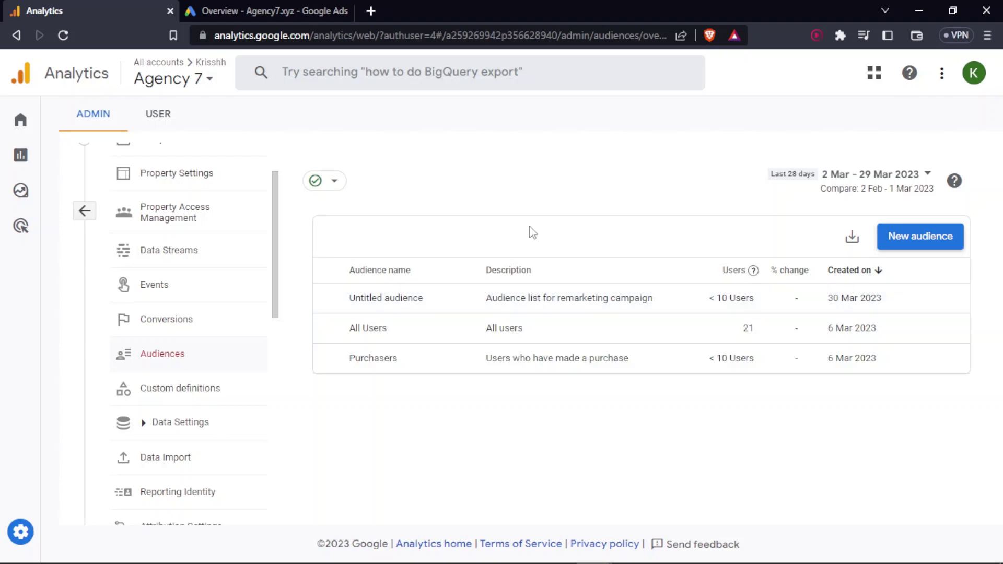
{"action": "key", "text": "ctrl+Tab"}
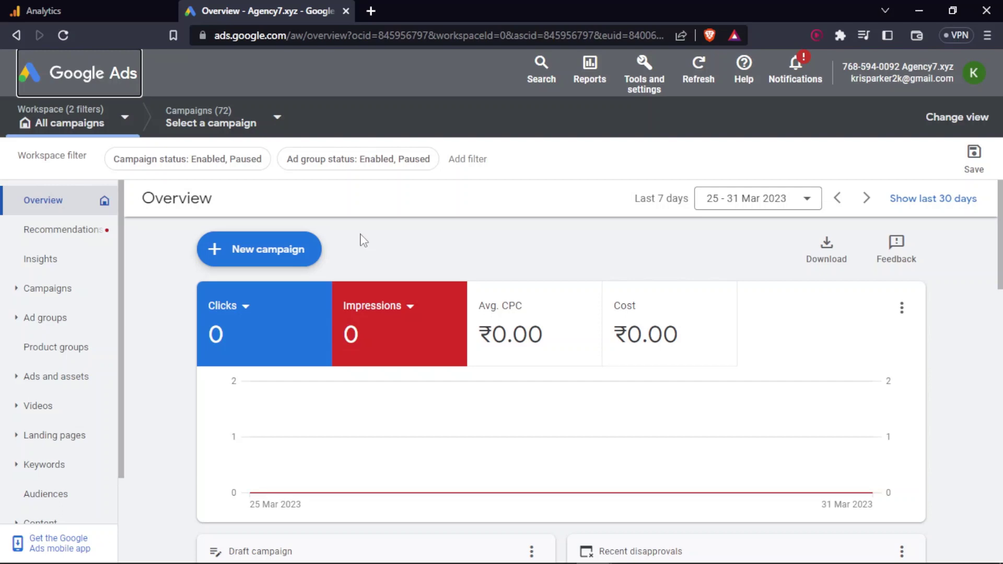
Open Audience manager and scroll to the 'Audience for remarketing' Website visitors segment.
{"action": "left_click", "coordinate": [644, 78]}
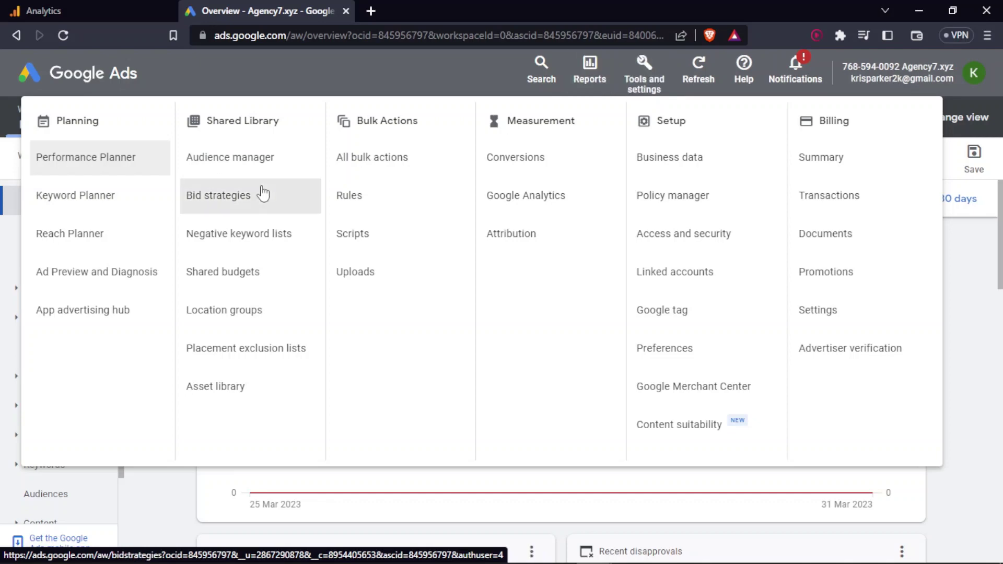
{"action": "left_click", "coordinate": [254, 166]}
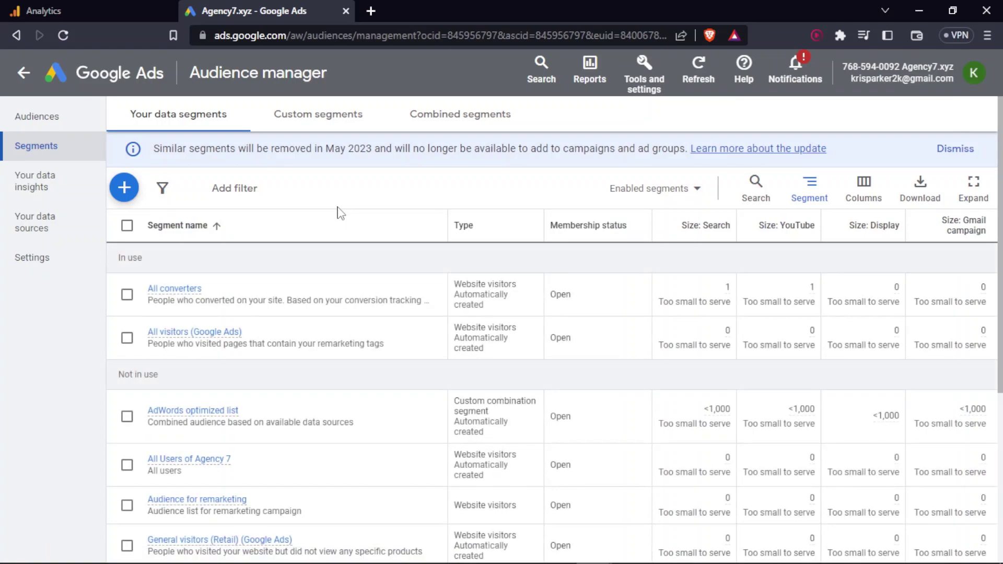
{"action": "scroll", "coordinate": [330, 198], "scroll_direction": "down", "scroll_amount": 3}
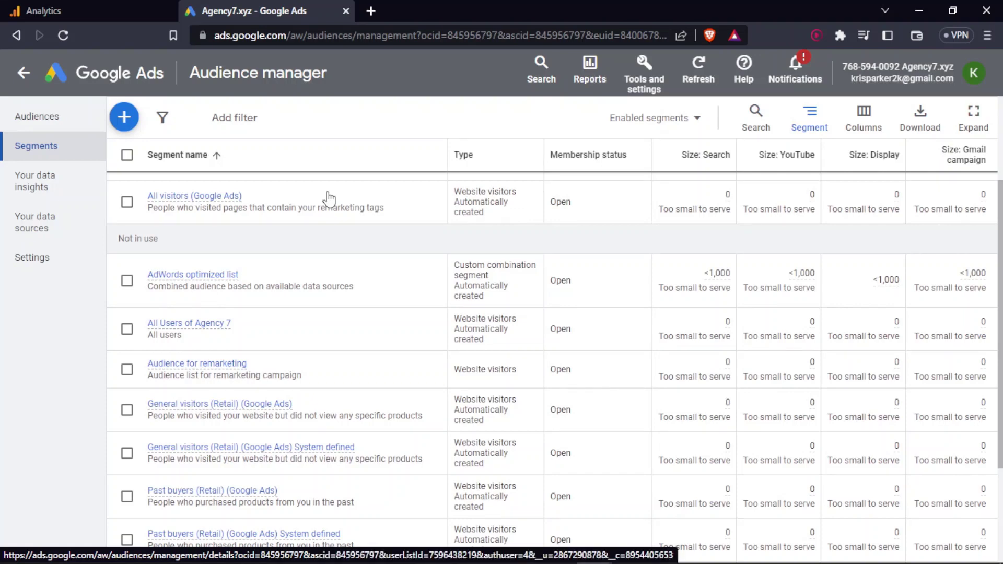
{"action": "scroll", "coordinate": [328, 198], "scroll_direction": "down", "scroll_amount": 2}
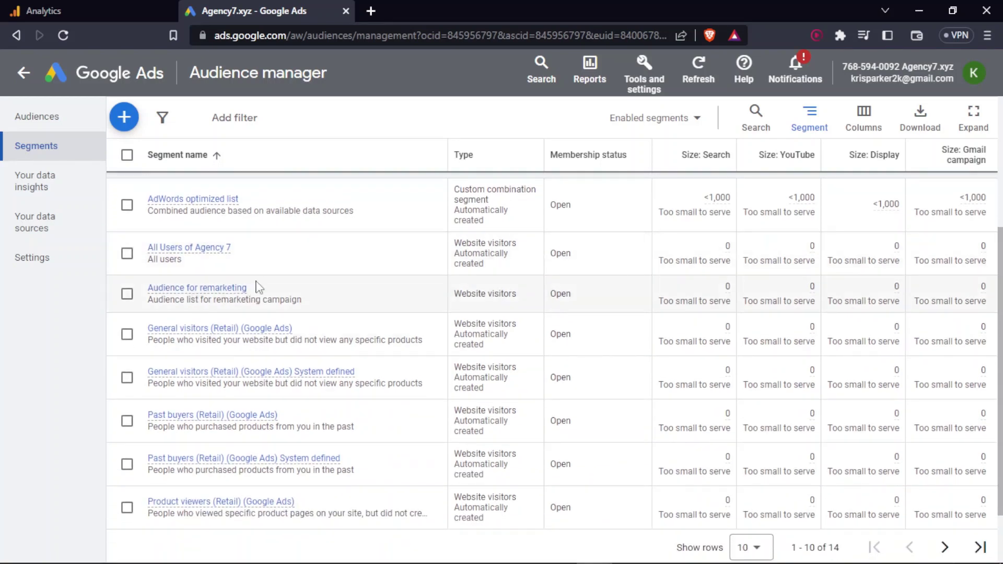
{"action": "mouse_move", "coordinate": [243, 297]}
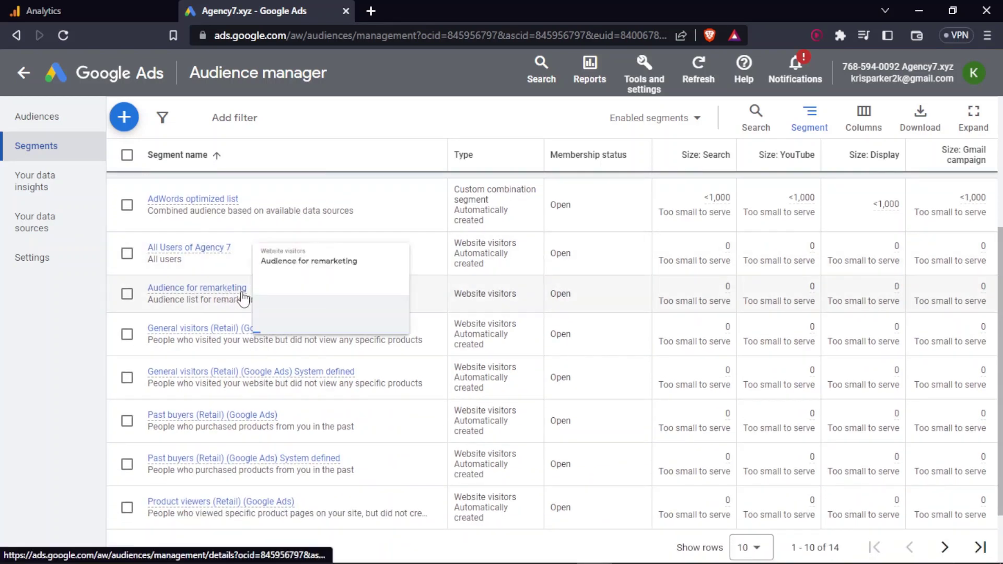
{"action": "left_click", "coordinate": [118, 3]}
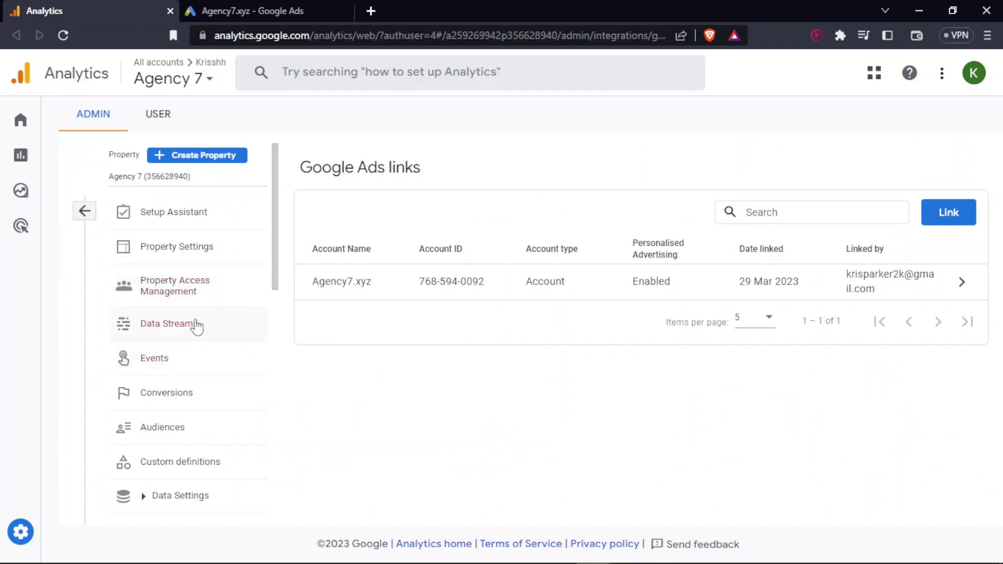
{"action": "left_click", "coordinate": [162, 433]}
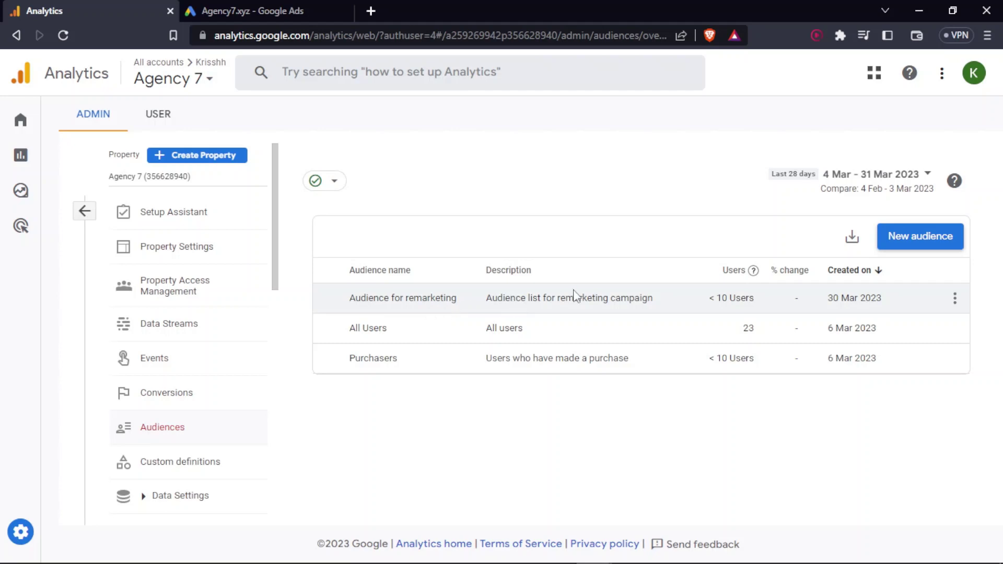
{"action": "left_click", "coordinate": [300, 10]}
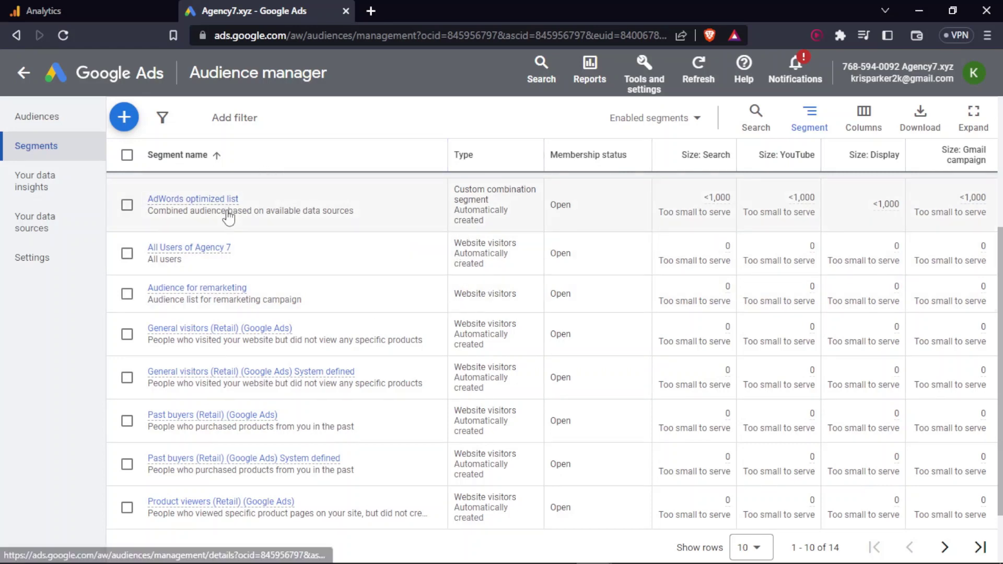
{"action": "scroll", "coordinate": [230, 209], "scroll_direction": "up", "scroll_amount": 3}
{"action": "scroll", "coordinate": [228, 215], "scroll_direction": "down", "scroll_amount": 2}
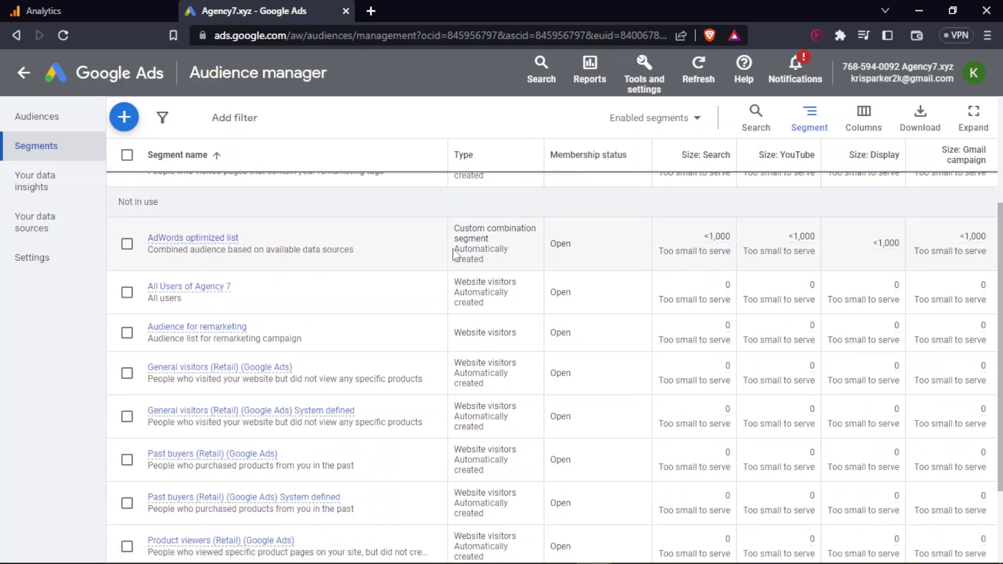
{"action": "scroll", "coordinate": [470, 257], "scroll_direction": "up", "scroll_amount": 4}
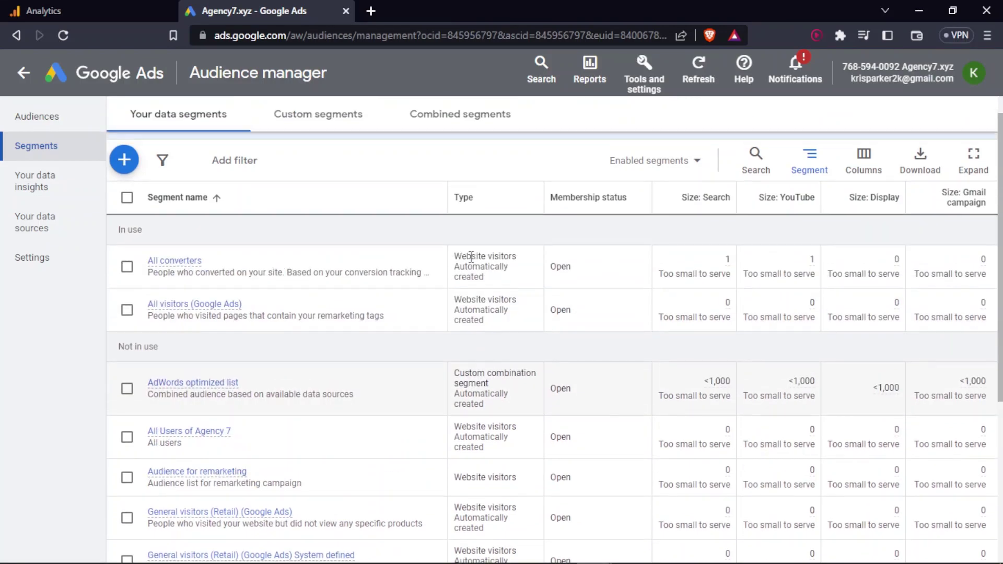
{"action": "scroll", "coordinate": [471, 257], "scroll_direction": "down", "scroll_amount": 4}
{"action": "scroll", "coordinate": [471, 257], "scroll_direction": "down", "scroll_amount": 3}
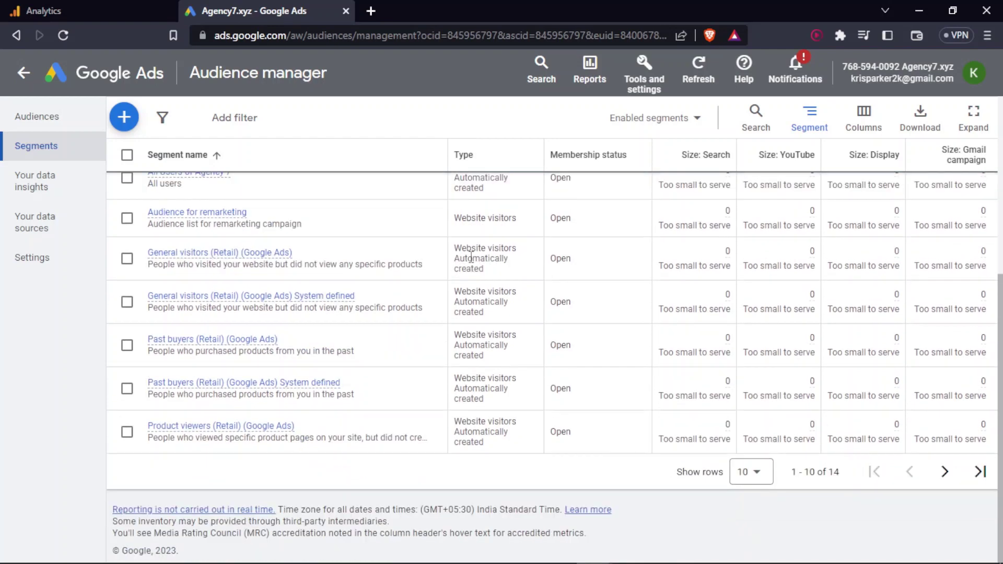
{"action": "scroll", "coordinate": [468, 313], "scroll_direction": "up", "scroll_amount": 1}
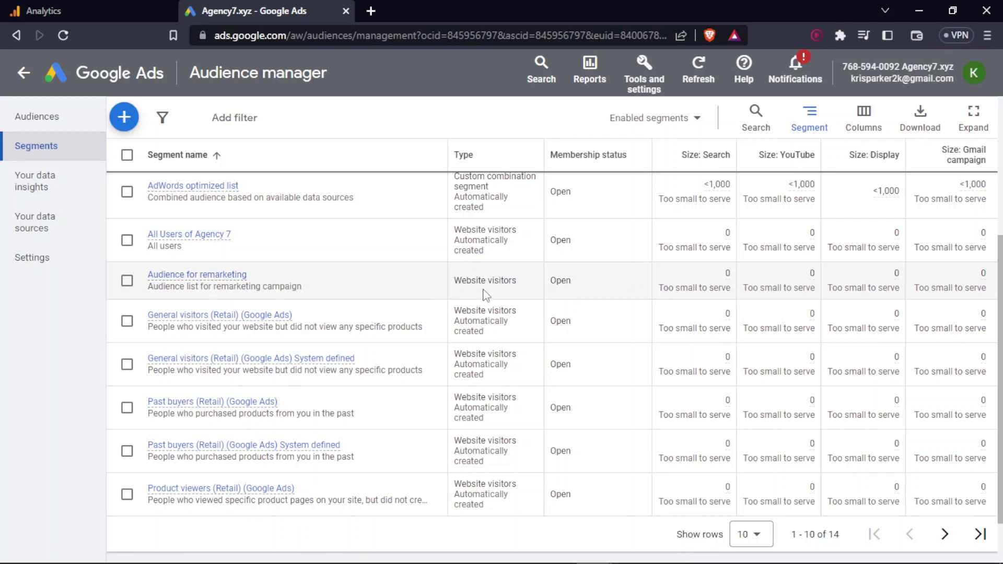
{"action": "scroll", "coordinate": [486, 295], "scroll_direction": "up", "scroll_amount": 2}
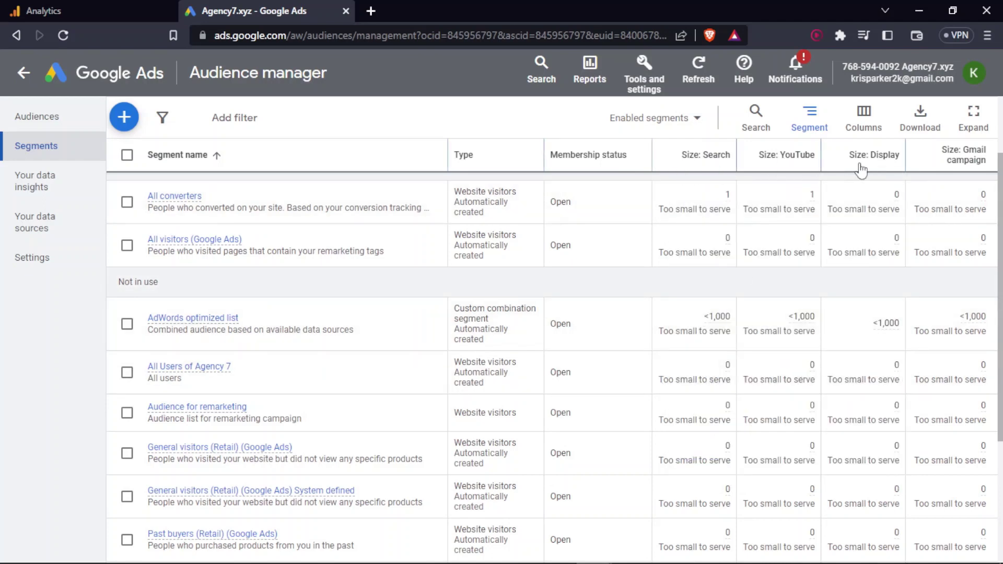
{"action": "mouse_move", "coordinate": [950, 170]}
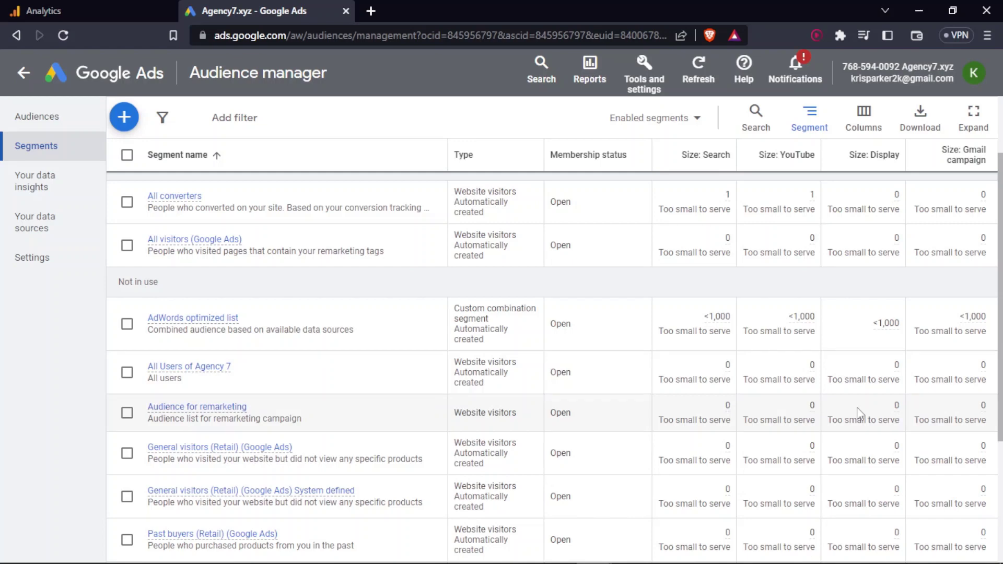
Start a new Display campaign from Campaigns without goal guidance.
{"action": "left_click", "coordinate": [94, 78]}
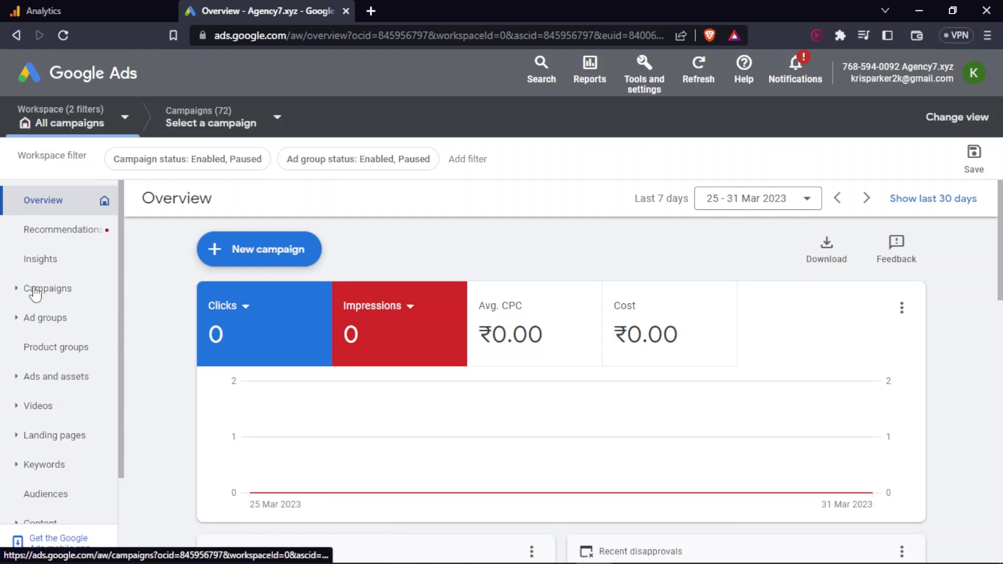
{"action": "left_click", "coordinate": [35, 291]}
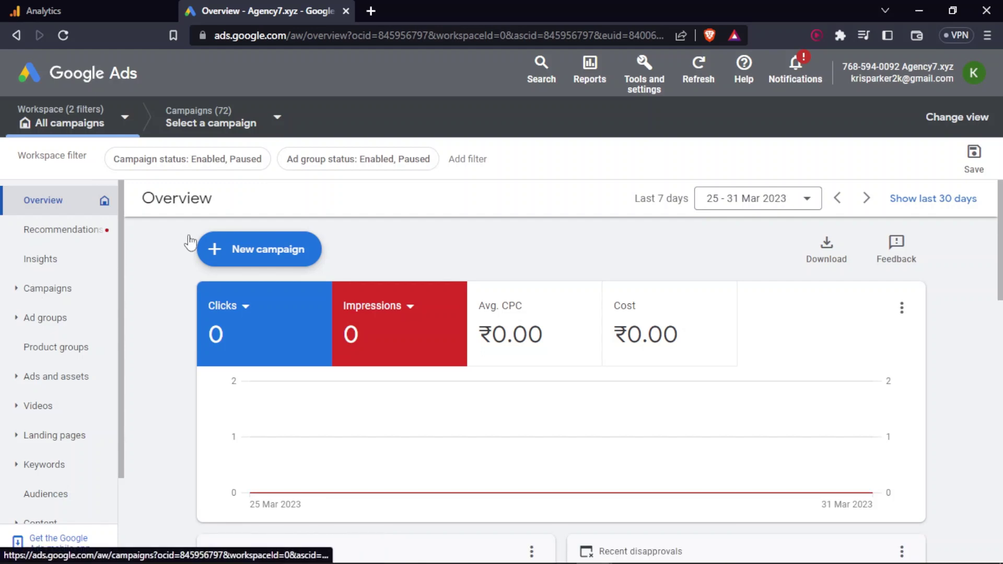
{"action": "left_click", "coordinate": [259, 249]}
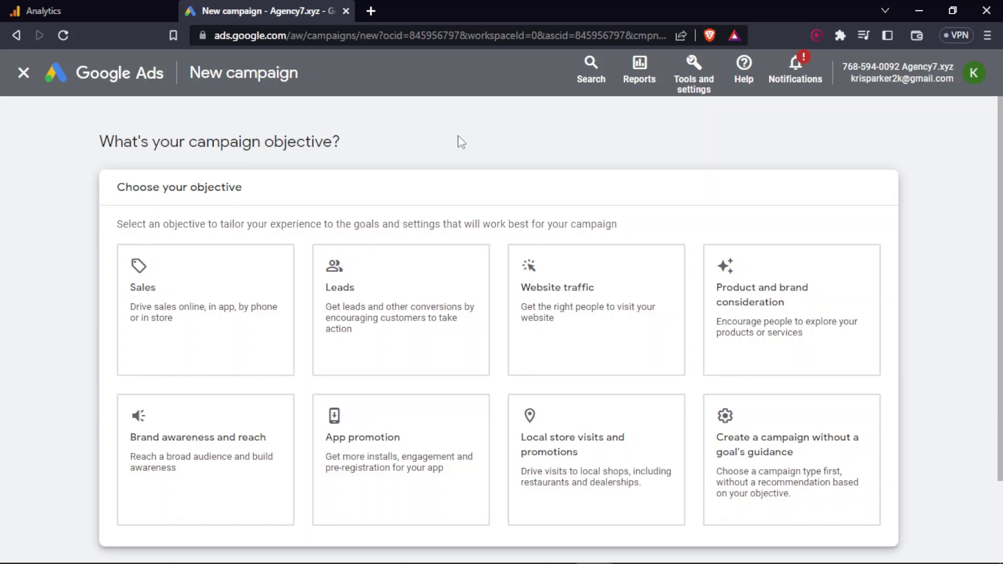
{"action": "left_click", "coordinate": [794, 491]}
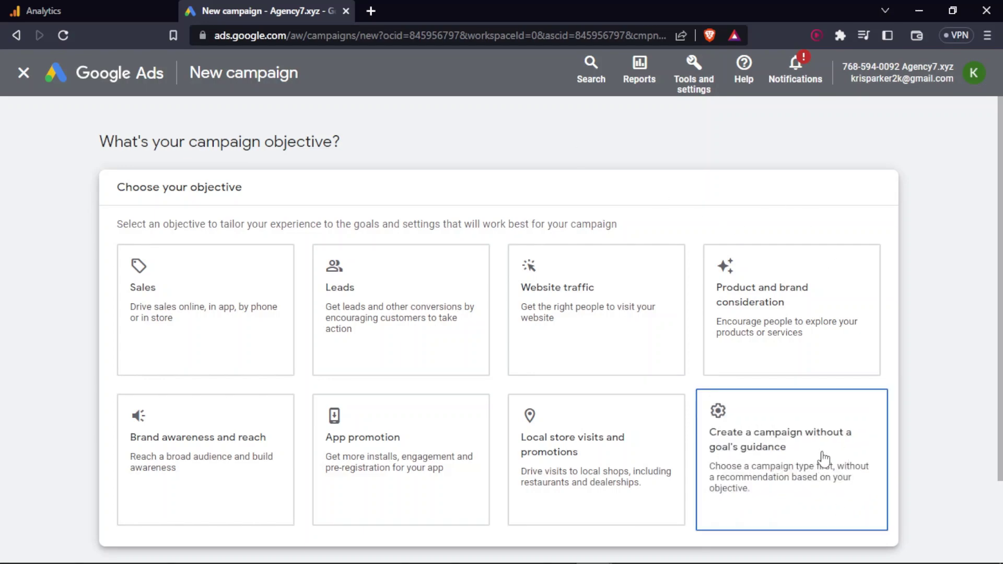
{"action": "scroll", "coordinate": [824, 460], "scroll_direction": "down", "scroll_amount": 10}
{"action": "left_click", "coordinate": [606, 247]}
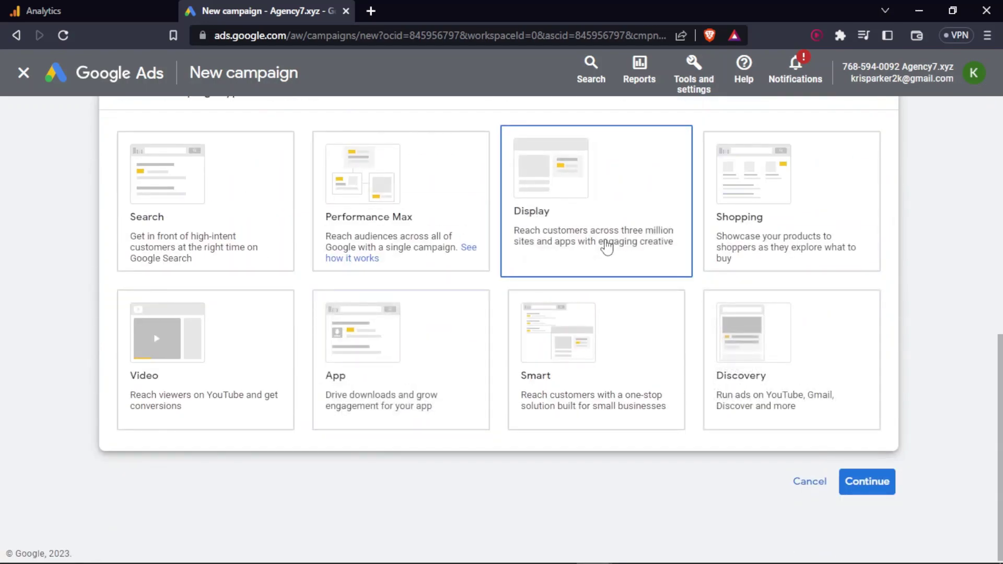
{"action": "left_click", "coordinate": [889, 481]}
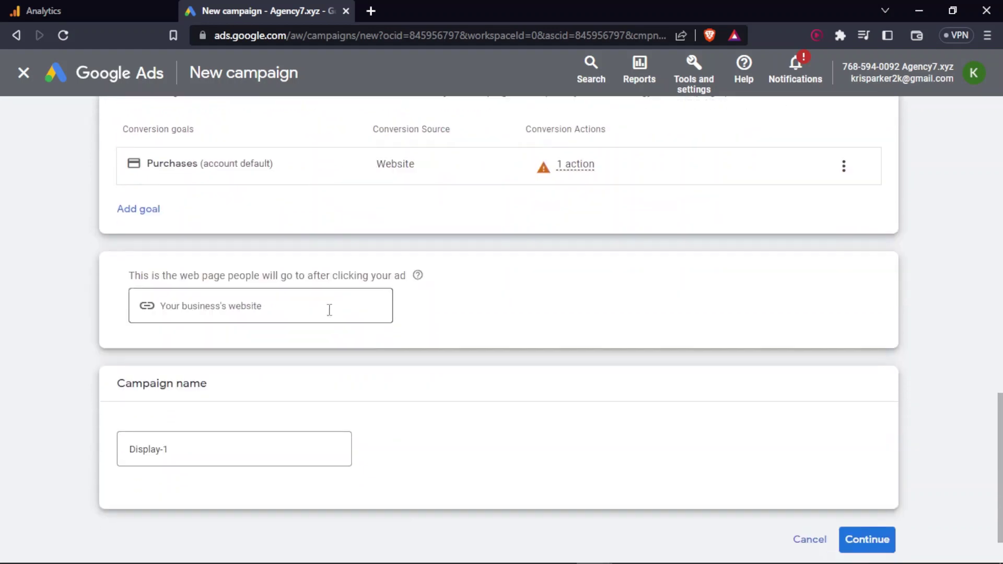
Enter the agency website, keep name Display-1 and India/English, and set a ₹100.00 daily budget.
{"action": "left_click", "coordinate": [231, 268]}
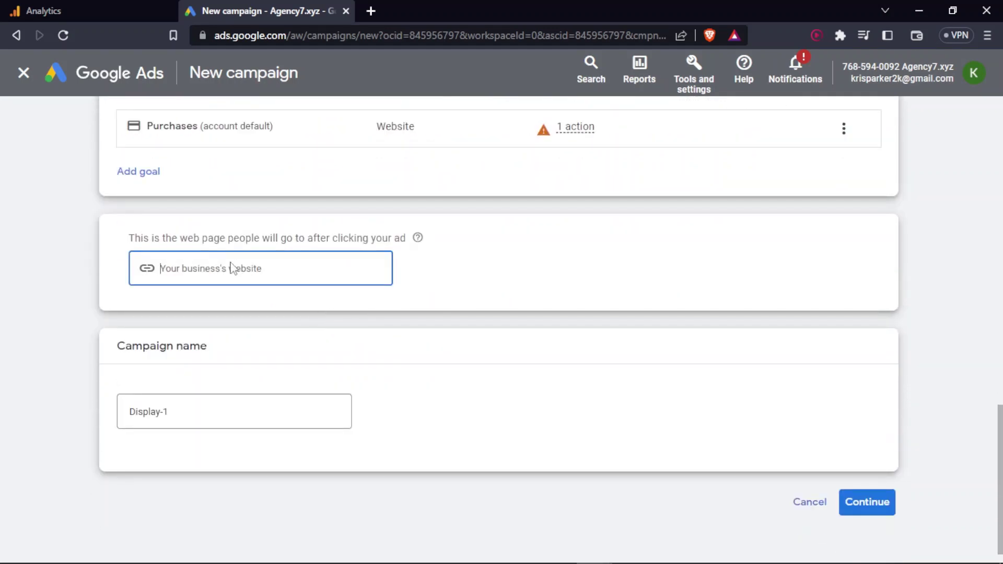
{"action": "type", "text": "agency7.xyz"}
{"action": "left_click", "coordinate": [246, 408]}
{"action": "key", "text": "Return"}
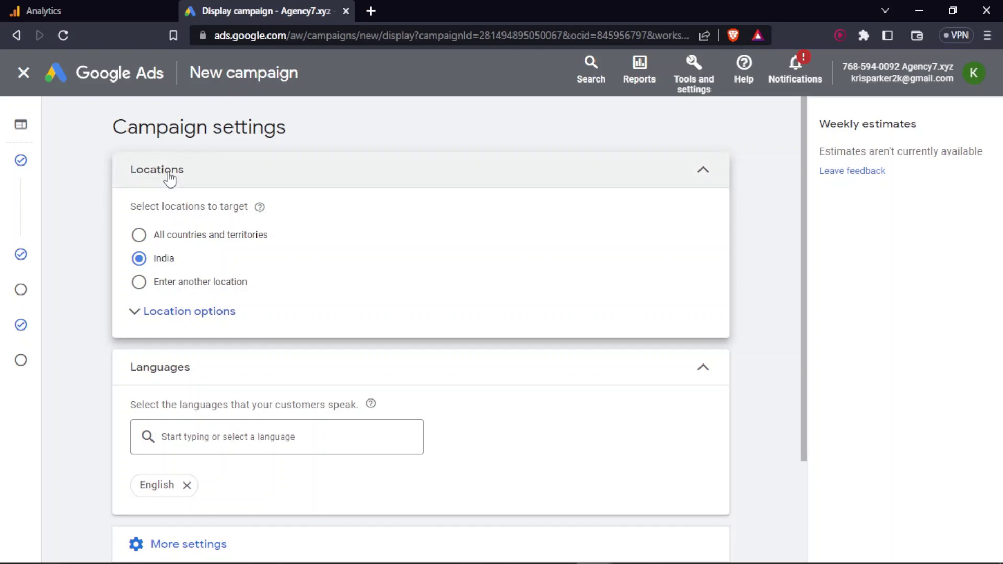
{"action": "scroll", "coordinate": [139, 238], "scroll_direction": "down", "scroll_amount": 3}
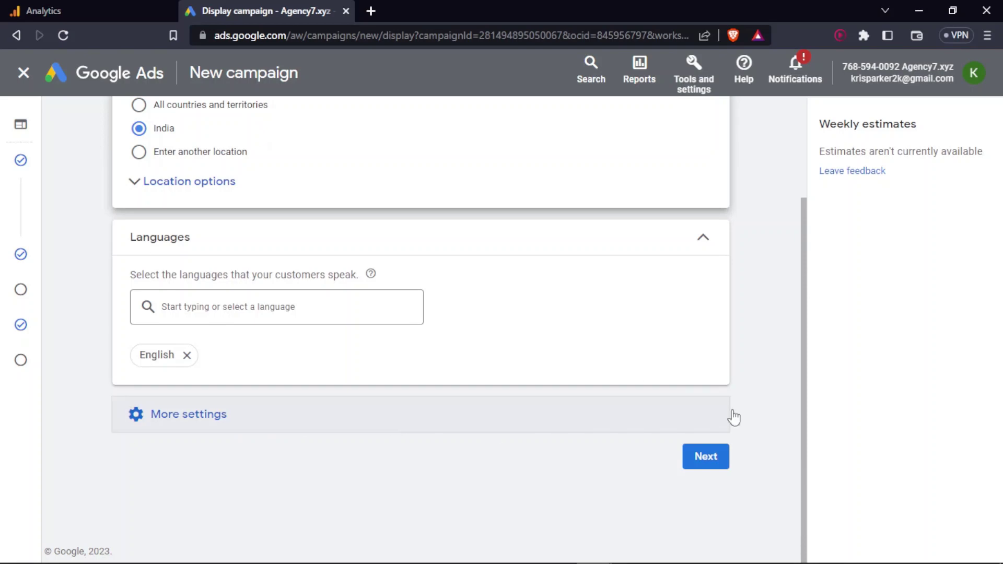
{"action": "left_click", "coordinate": [710, 467]}
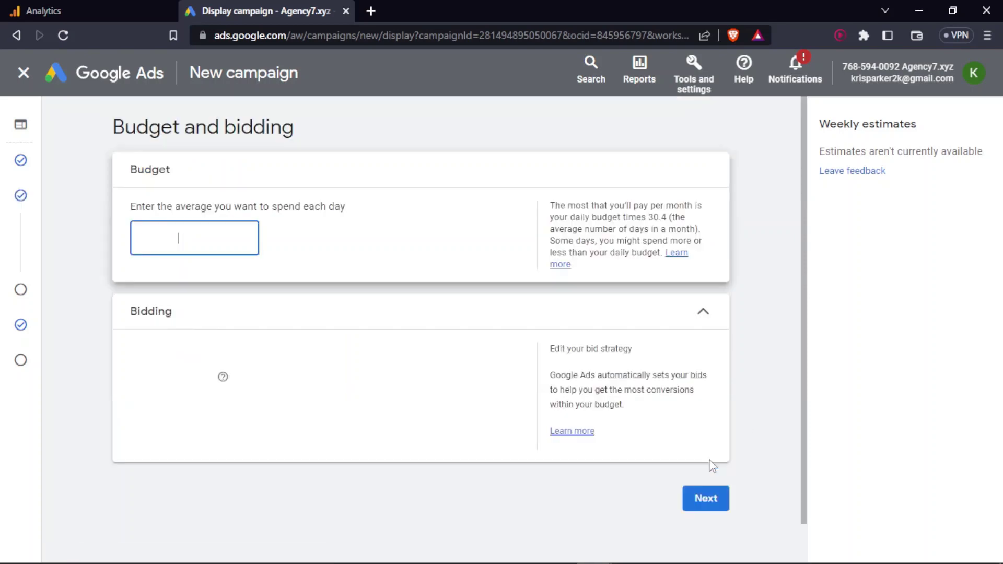
{"action": "left_click", "coordinate": [93, 291]}
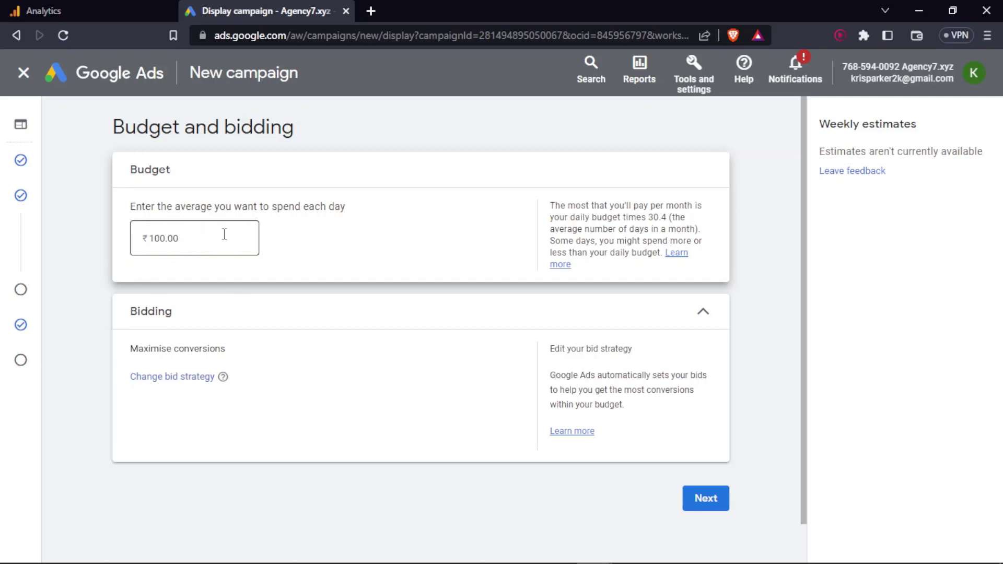
{"action": "left_click", "coordinate": [710, 499]}
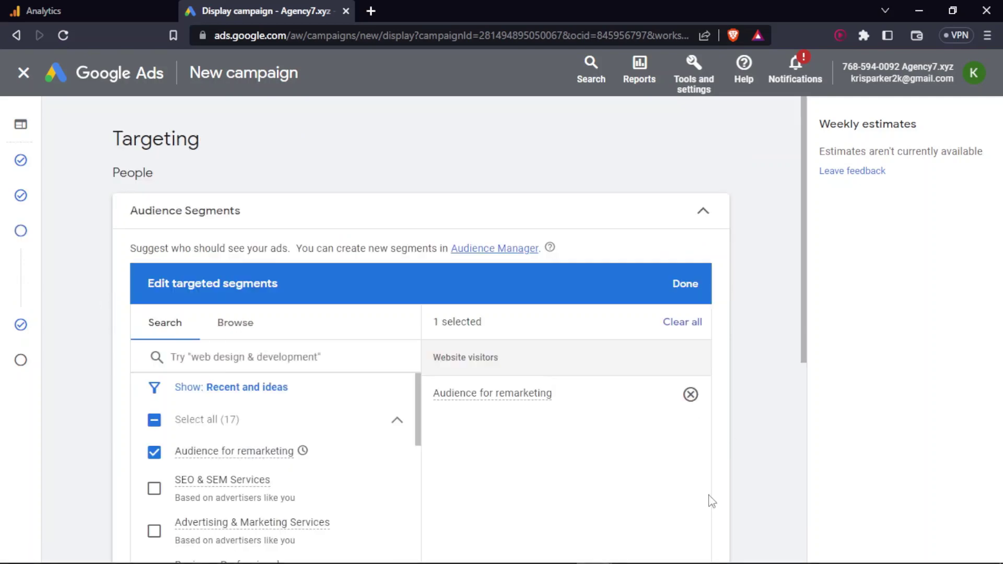
Remove the preselected audience segments from the campaign's targeting.
{"action": "left_click", "coordinate": [680, 323]}
{"action": "left_click", "coordinate": [693, 286]}
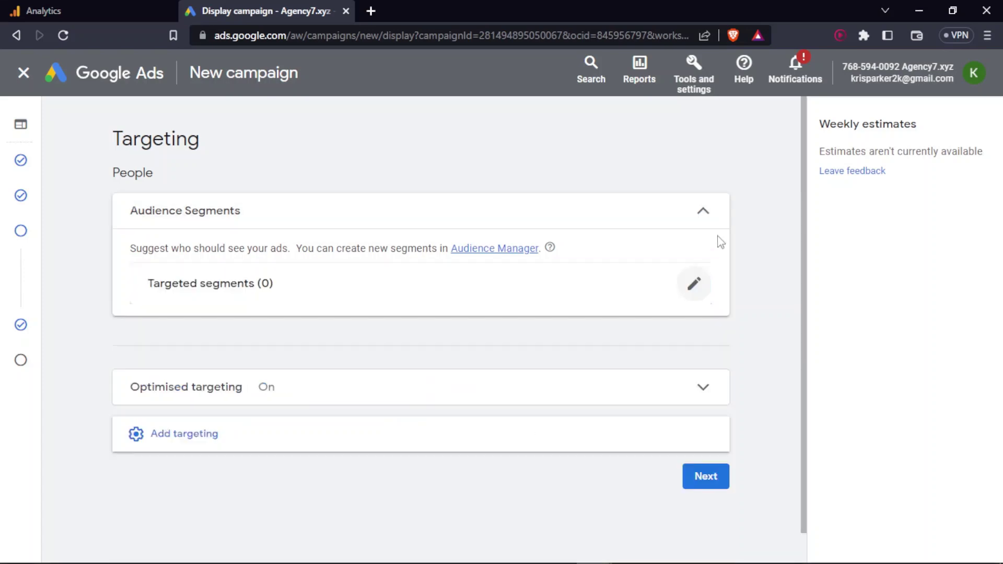
{"action": "left_click", "coordinate": [702, 216]}
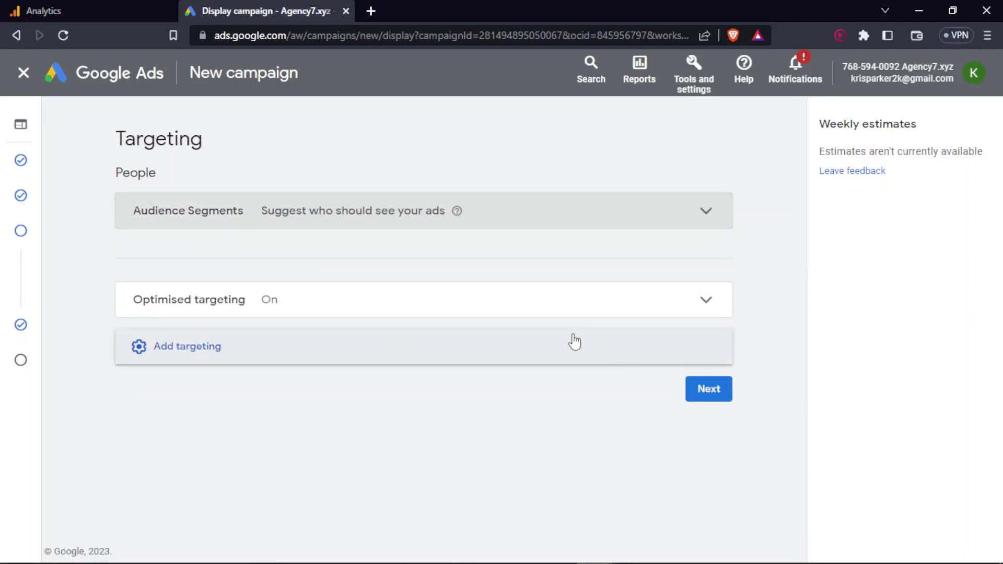
{"action": "left_click", "coordinate": [573, 341]}
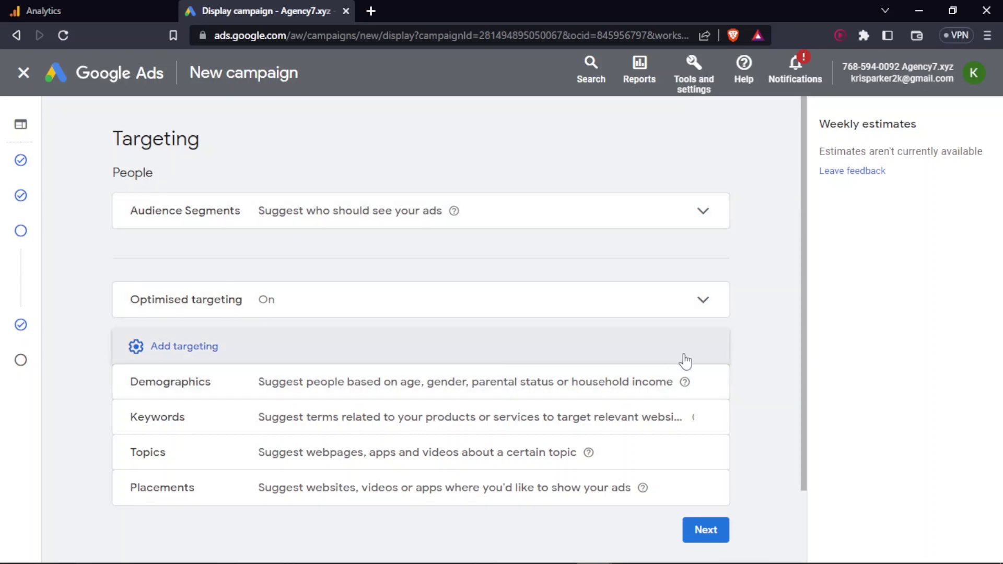
{"action": "left_click", "coordinate": [702, 223]}
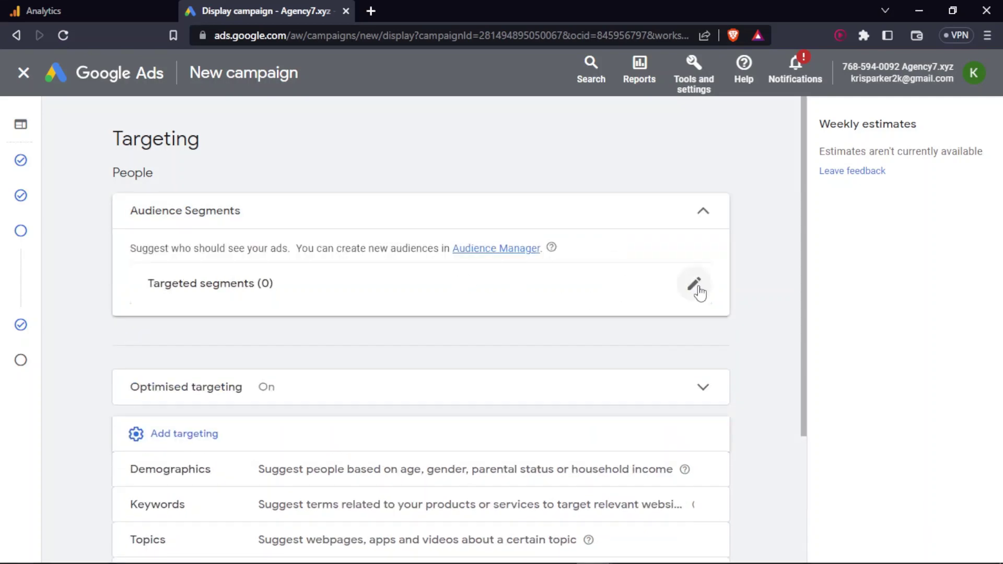
{"action": "left_click", "coordinate": [694, 286]}
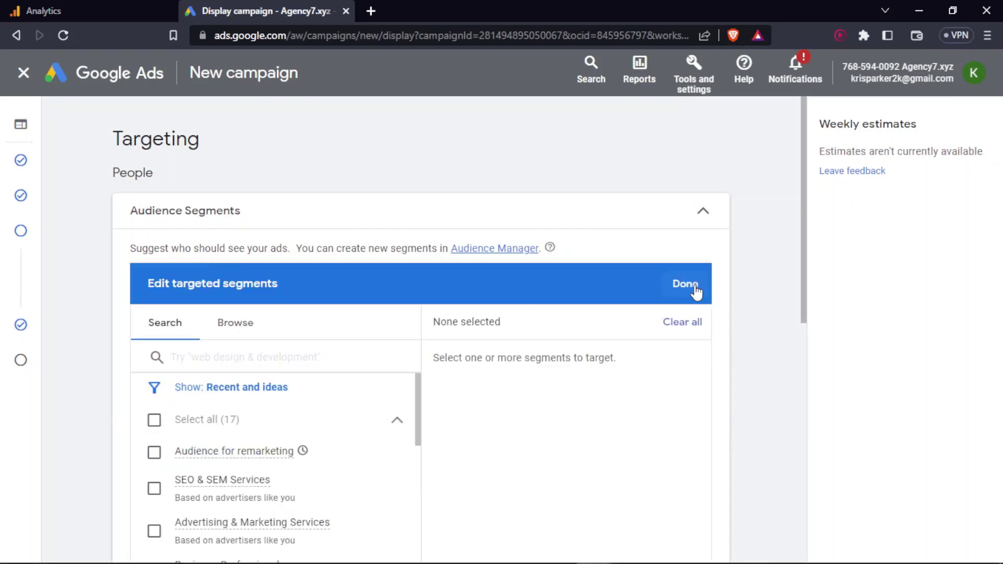
Target the Website visitors segment 'Audience for remarketing' and continue to the Ads step.
{"action": "left_click", "coordinate": [240, 325]}
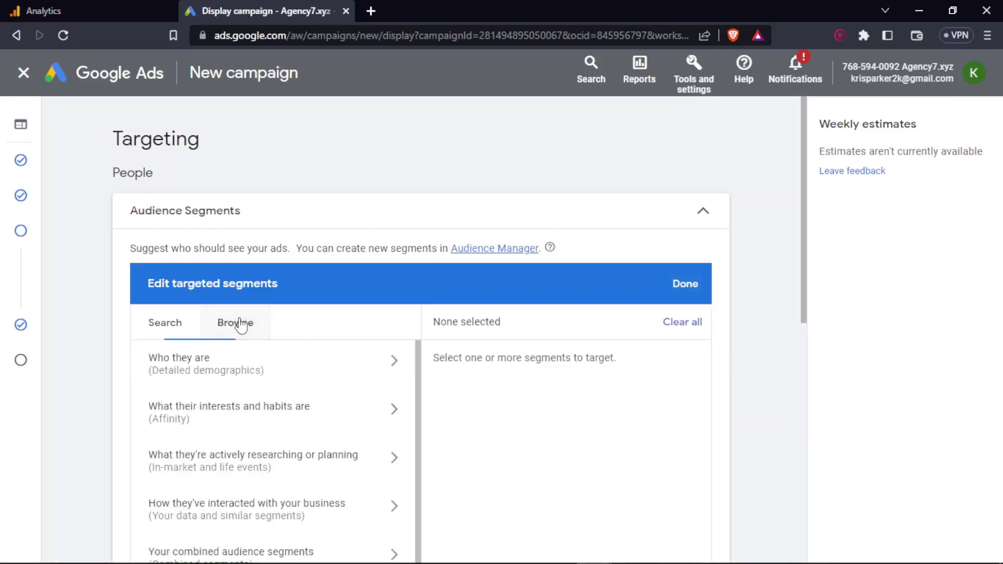
{"action": "scroll", "coordinate": [262, 374], "scroll_direction": "down", "scroll_amount": 1}
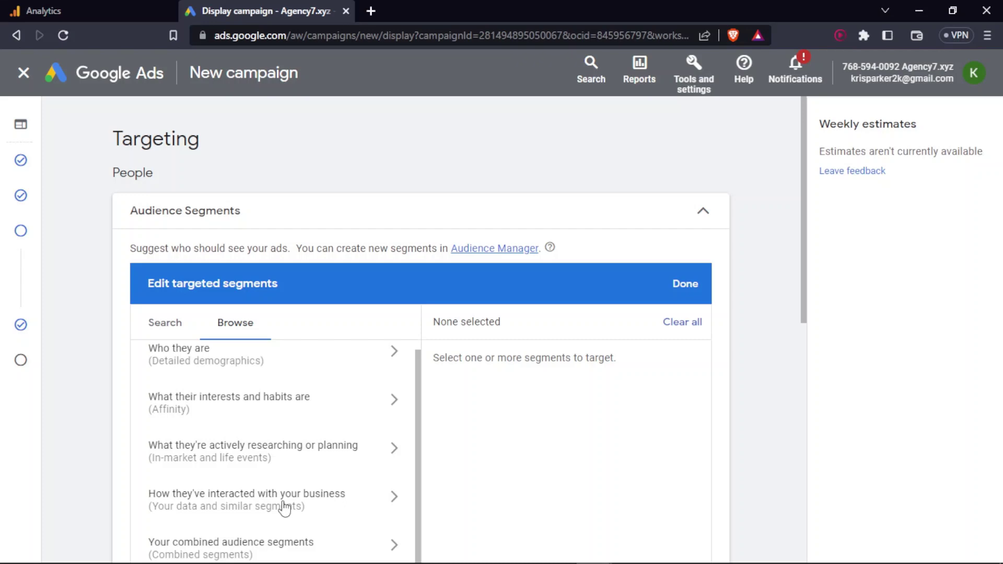
{"action": "left_click", "coordinate": [313, 504]}
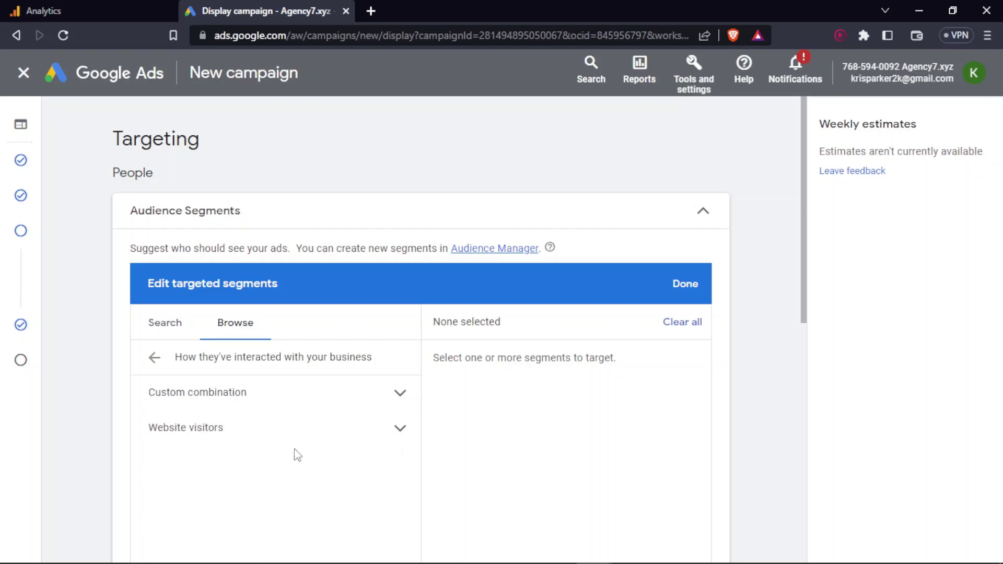
{"action": "left_click", "coordinate": [374, 427]}
{"action": "scroll", "coordinate": [436, 405], "scroll_direction": "down", "scroll_amount": 3}
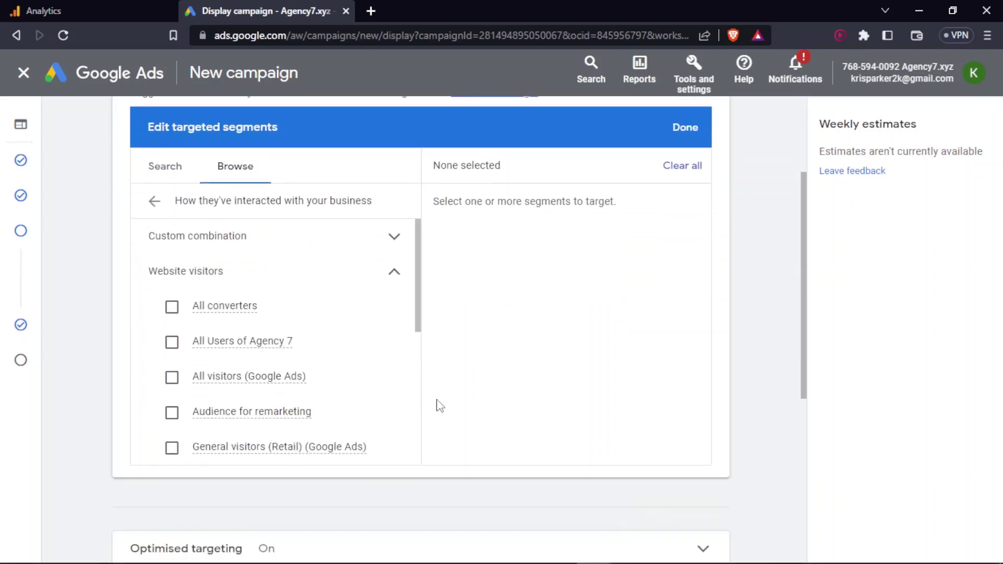
{"action": "scroll", "coordinate": [299, 327], "scroll_direction": "down", "scroll_amount": 1}
{"action": "scroll", "coordinate": [300, 326], "scroll_direction": "down", "scroll_amount": 3}
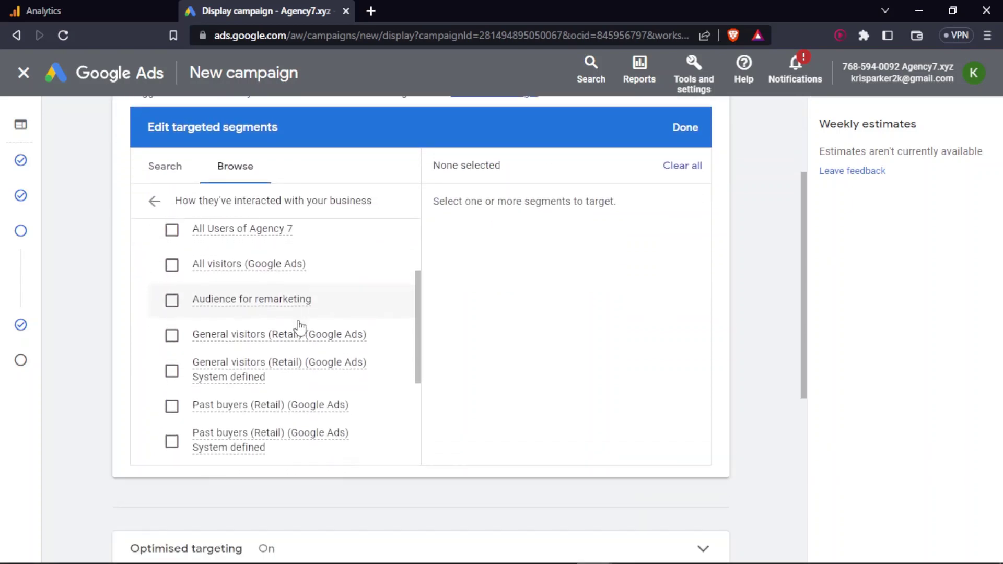
{"action": "scroll", "coordinate": [299, 327], "scroll_direction": "up", "scroll_amount": 2}
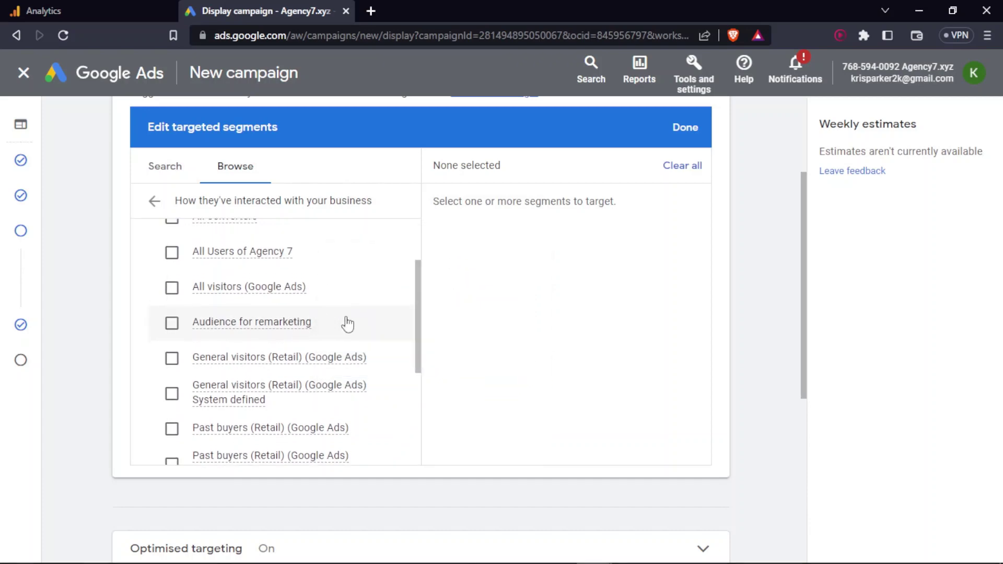
{"action": "left_click", "coordinate": [171, 324]}
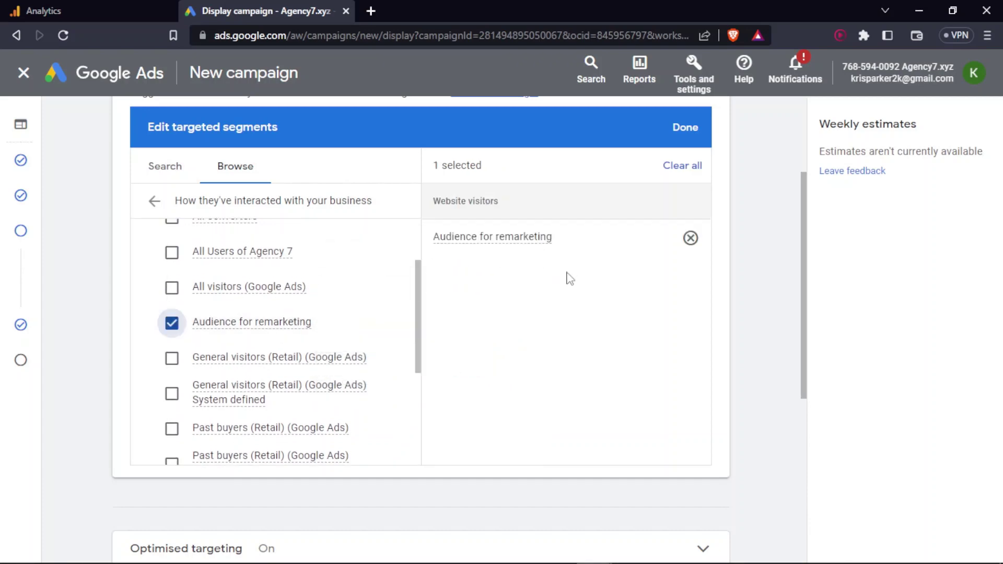
{"action": "left_click", "coordinate": [678, 139]}
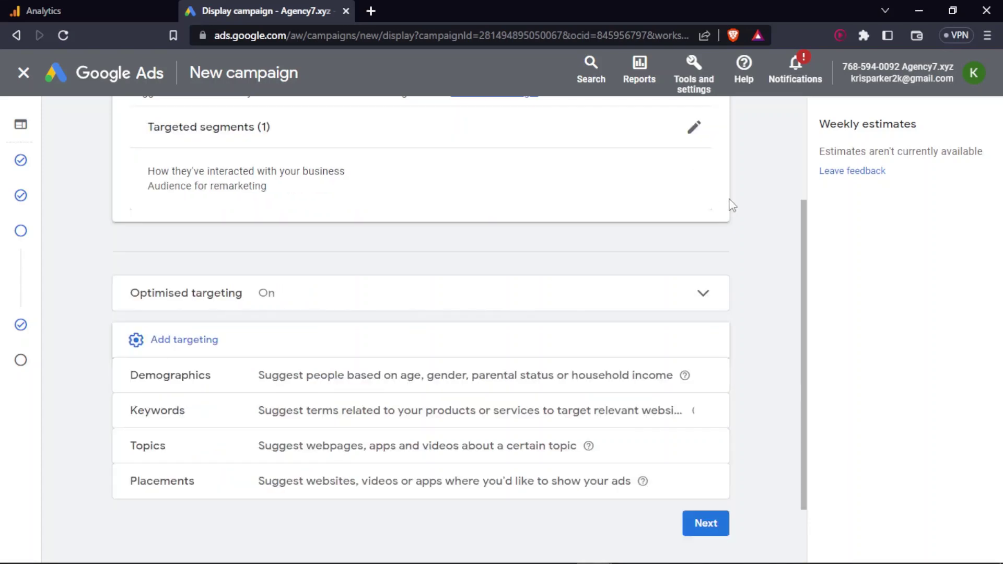
{"action": "scroll", "coordinate": [741, 222], "scroll_direction": "down", "scroll_amount": 2}
{"action": "left_click", "coordinate": [703, 445]}
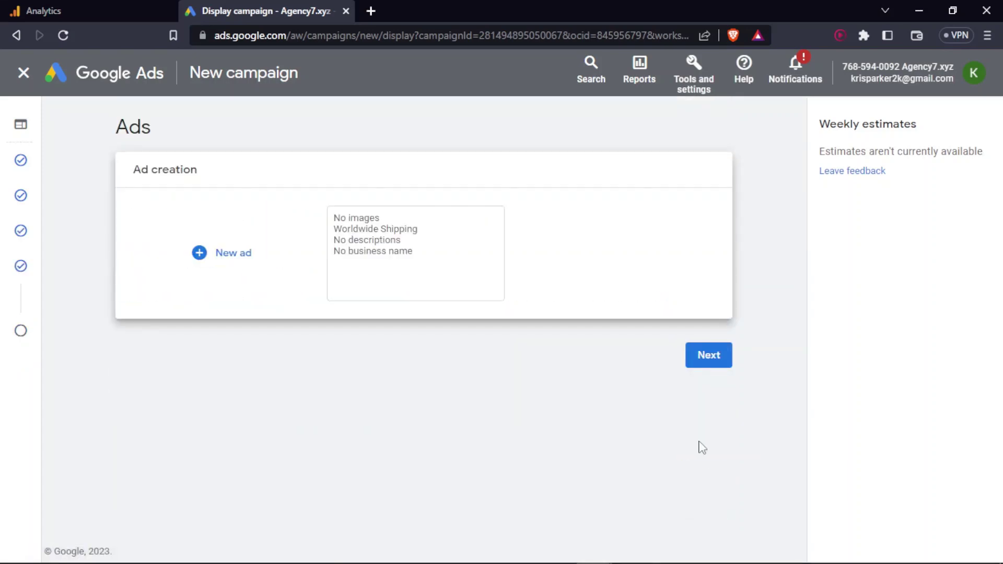
Start a new Responsive display ad and review its draft form with final URL agency7.xyz.
{"action": "left_click", "coordinate": [179, 270]}
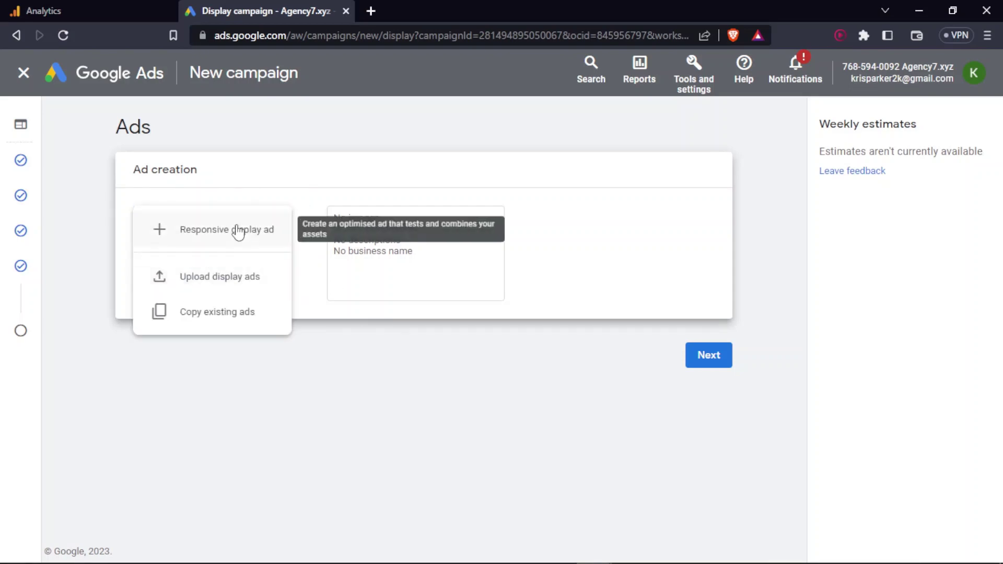
{"action": "left_click", "coordinate": [376, 258]}
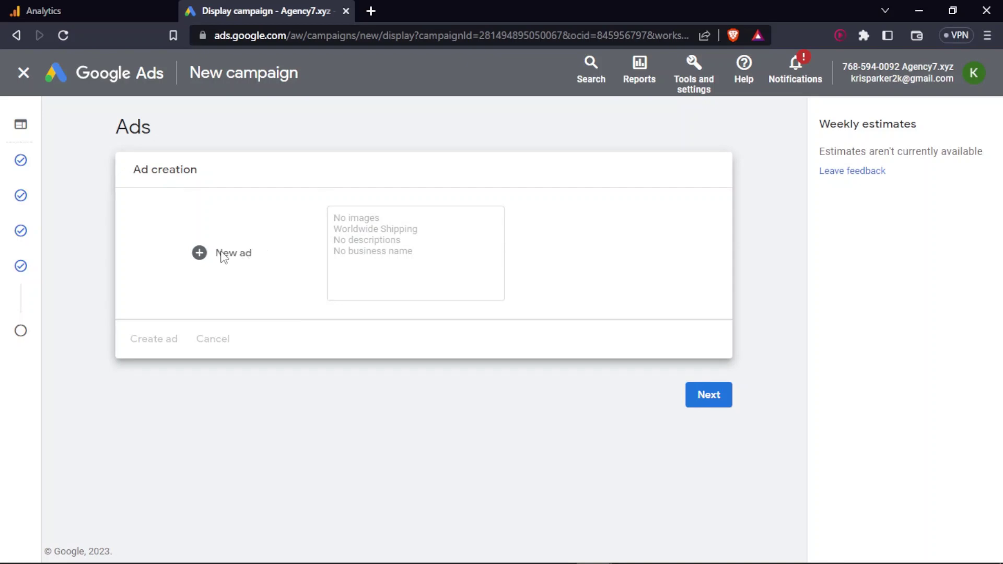
{"action": "left_click", "coordinate": [192, 254]}
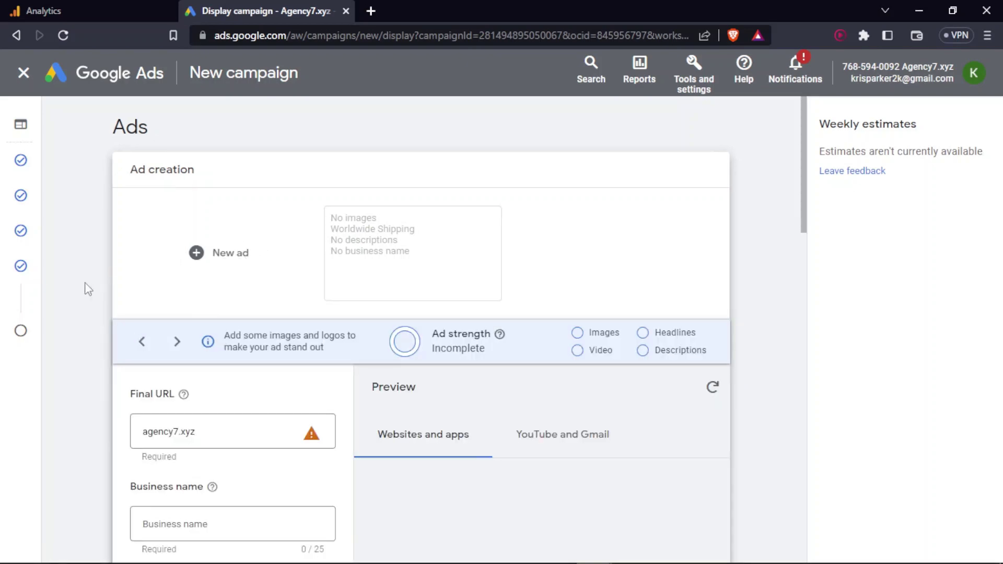
{"action": "scroll", "coordinate": [80, 292], "scroll_direction": "down", "scroll_amount": 4}
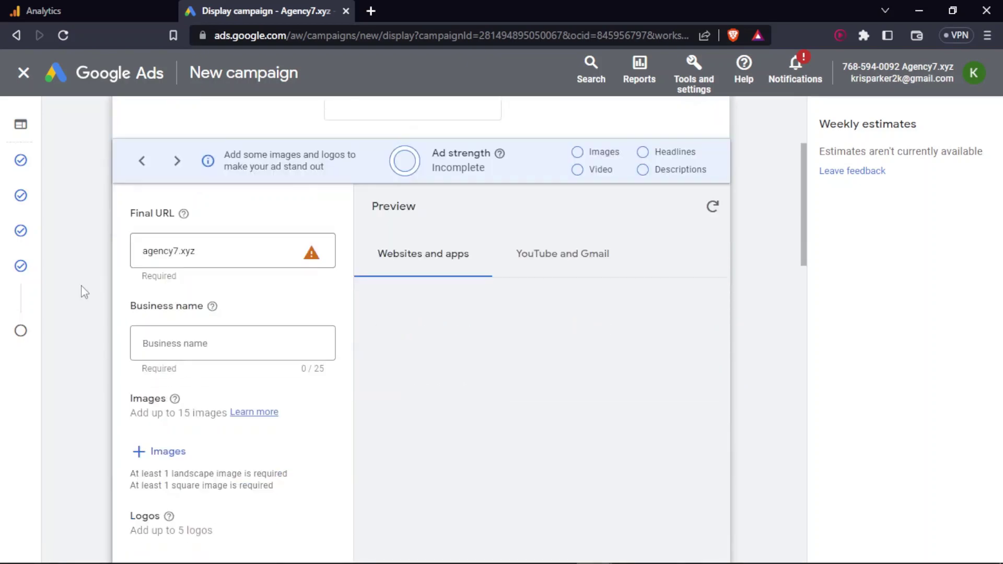
{"action": "scroll", "coordinate": [115, 277], "scroll_direction": "down", "scroll_amount": 1}
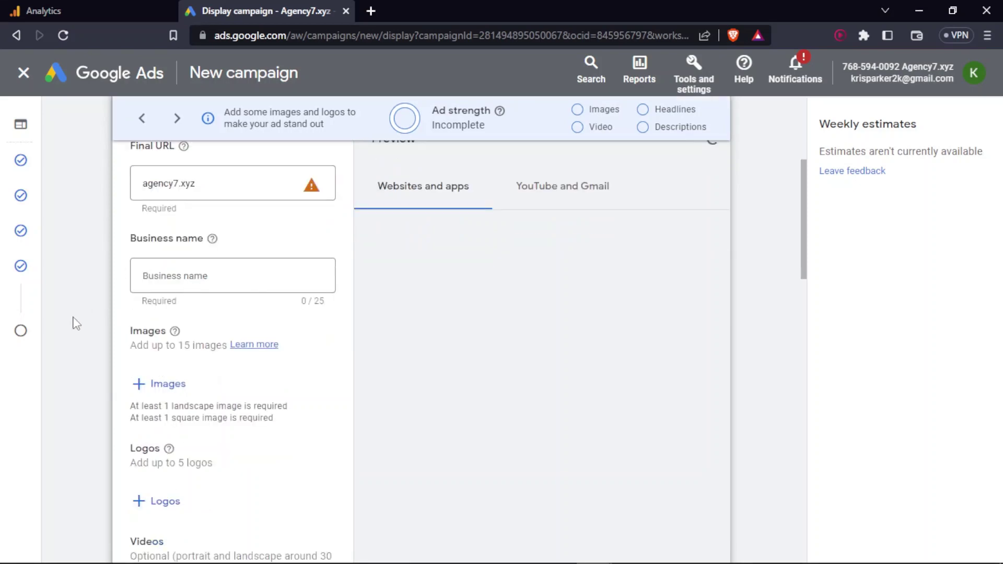
{"action": "scroll", "coordinate": [74, 320], "scroll_direction": "down", "scroll_amount": 1}
{"action": "scroll", "coordinate": [135, 303], "scroll_direction": "down", "scroll_amount": 1}
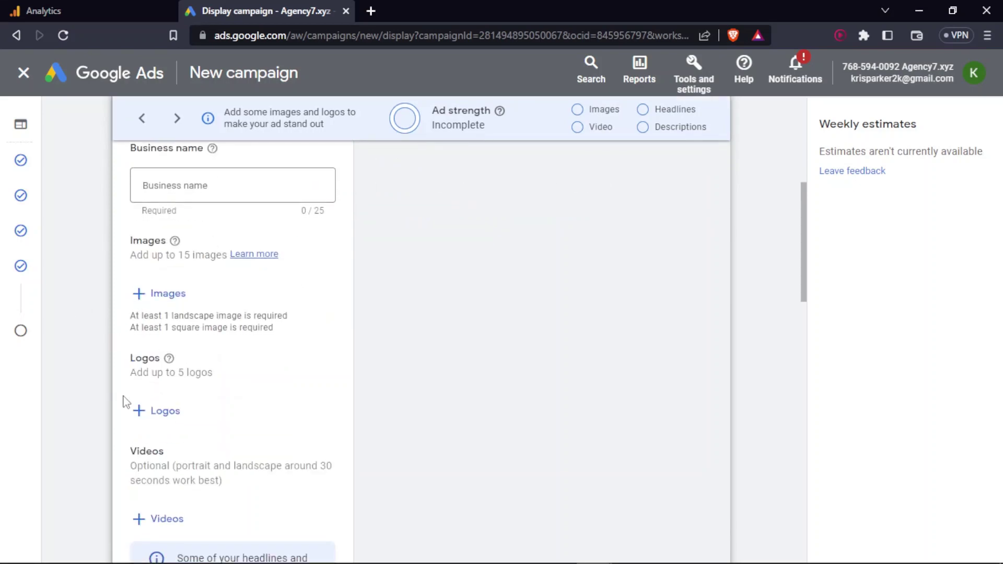
{"action": "scroll", "coordinate": [123, 399], "scroll_direction": "down", "scroll_amount": 3}
{"action": "scroll", "coordinate": [126, 402], "scroll_direction": "down", "scroll_amount": 3}
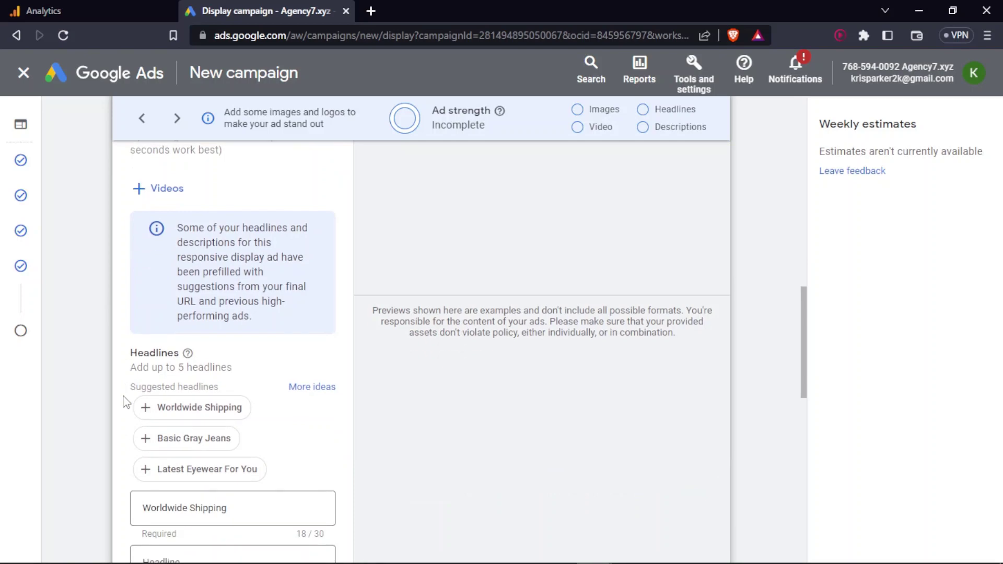
{"action": "scroll", "coordinate": [125, 403], "scroll_direction": "down", "scroll_amount": 4}
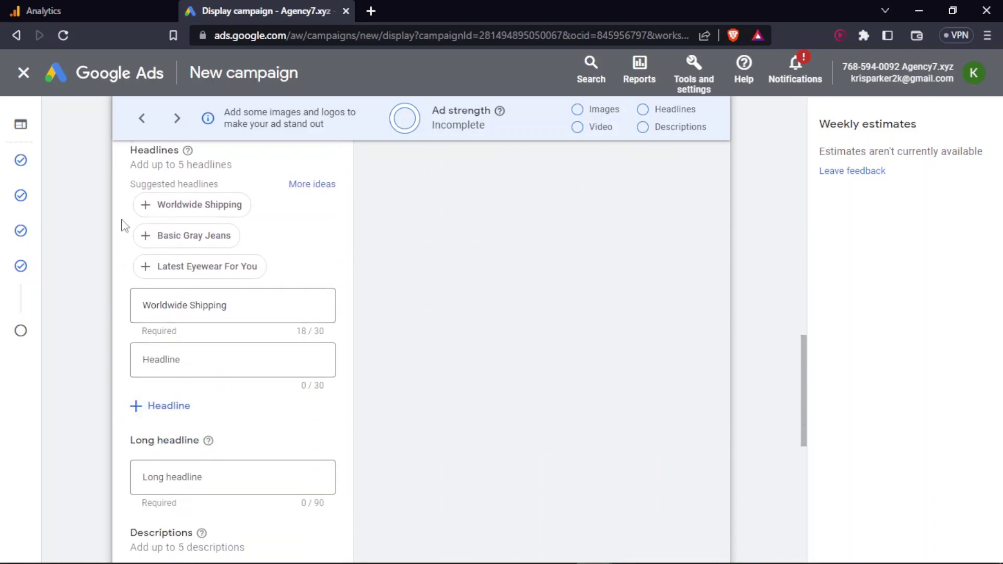
{"action": "scroll", "coordinate": [123, 224], "scroll_direction": "down", "scroll_amount": 7}
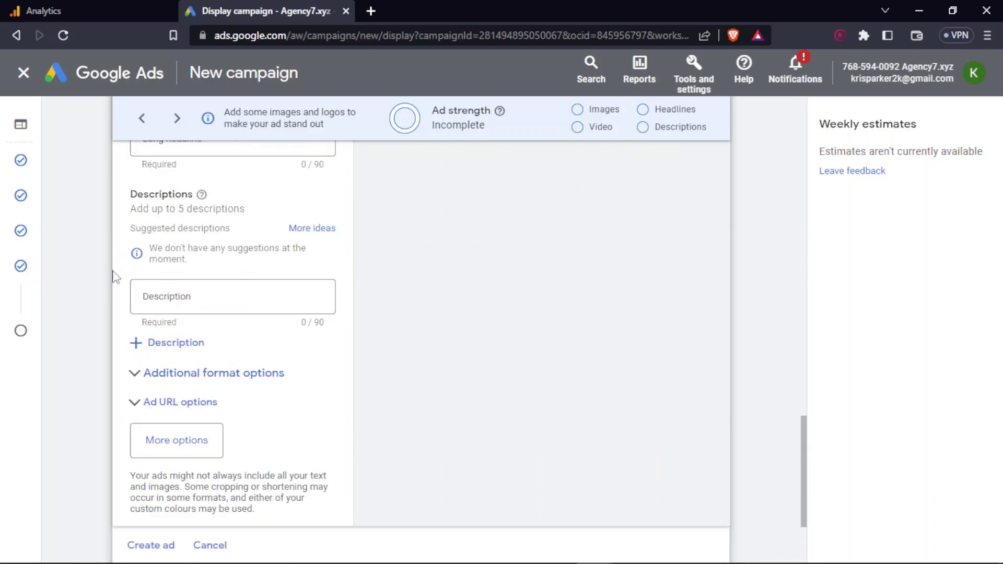
{"action": "scroll", "coordinate": [76, 309], "scroll_direction": "up", "scroll_amount": 2}
{"action": "scroll", "coordinate": [77, 309], "scroll_direction": "down", "scroll_amount": 5}
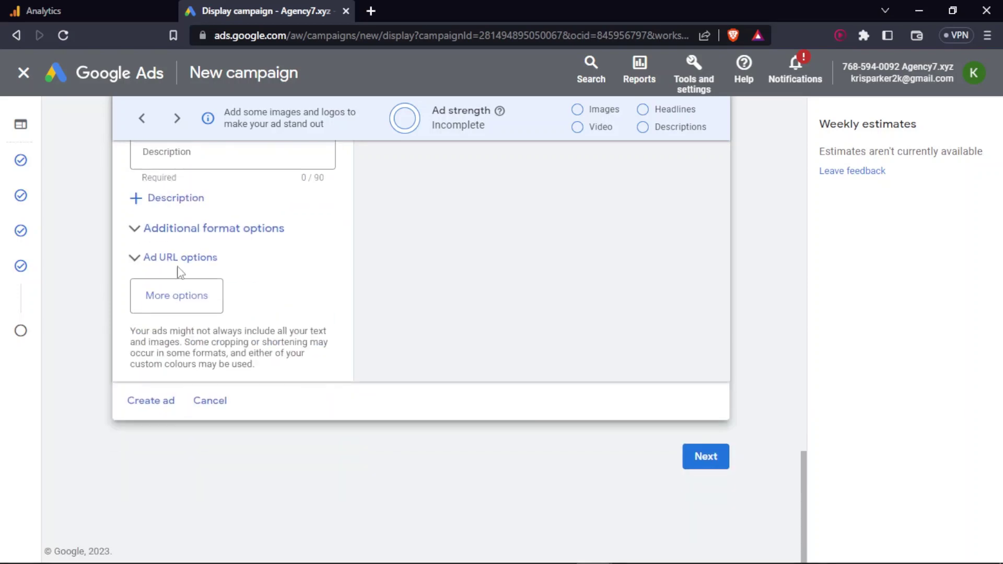